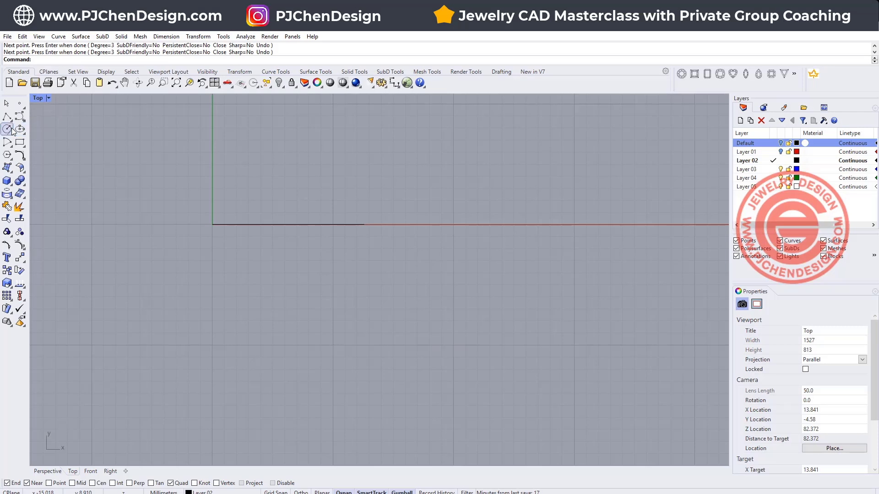
- Draw a tall, narrow ellipse in the Top view, centred on the origin with its long axis along Y
left_click(20, 130)
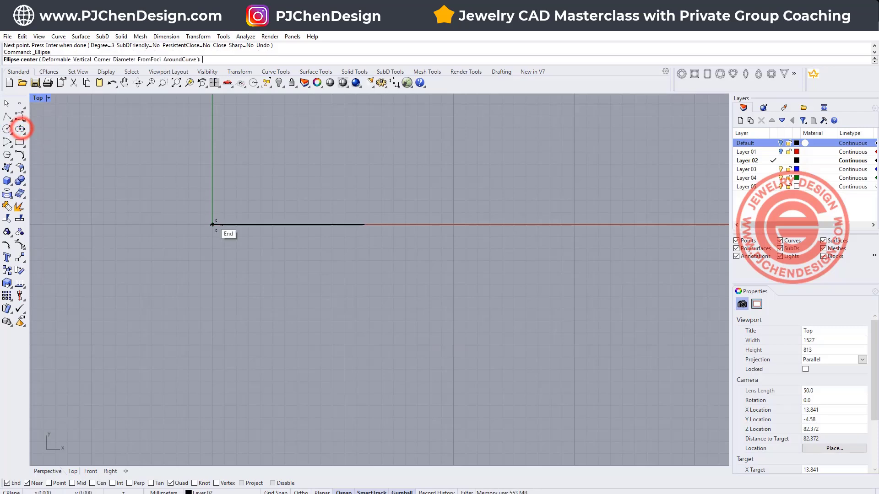
left_click(211, 224)
left_click(212, 168)
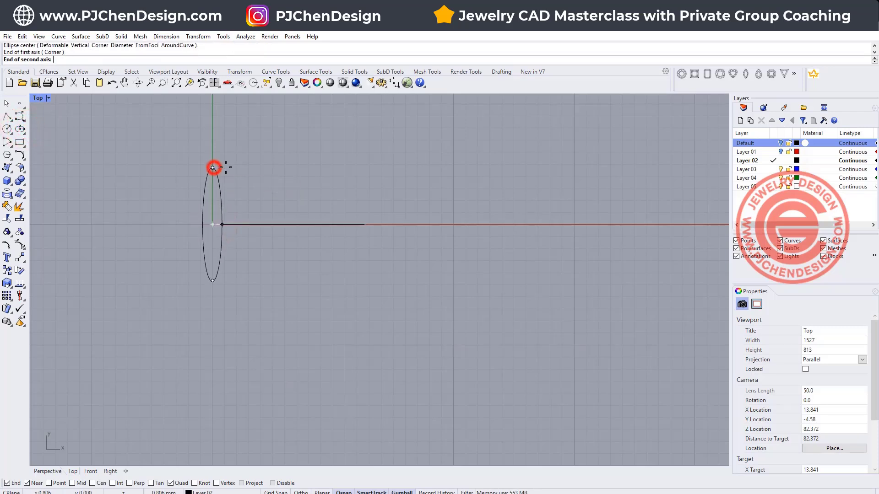
left_click(230, 167)
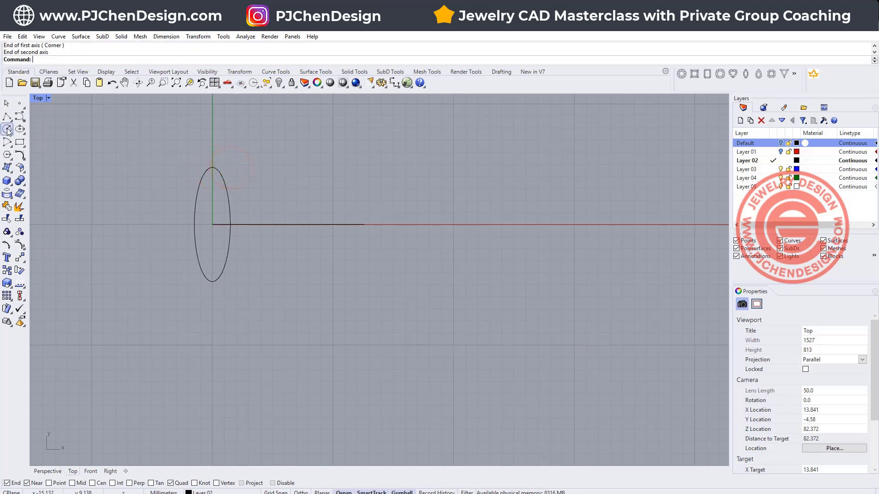
- Draw a small circle in the Top view centred on the ellipse's upper quadrant point
left_click(7, 129)
left_click(212, 166)
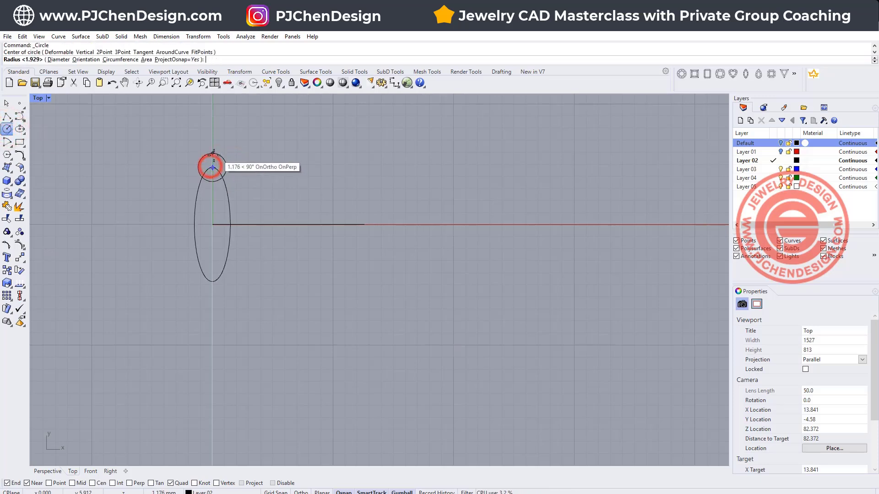
left_click(218, 162)
scroll(223, 185, "up", 2)
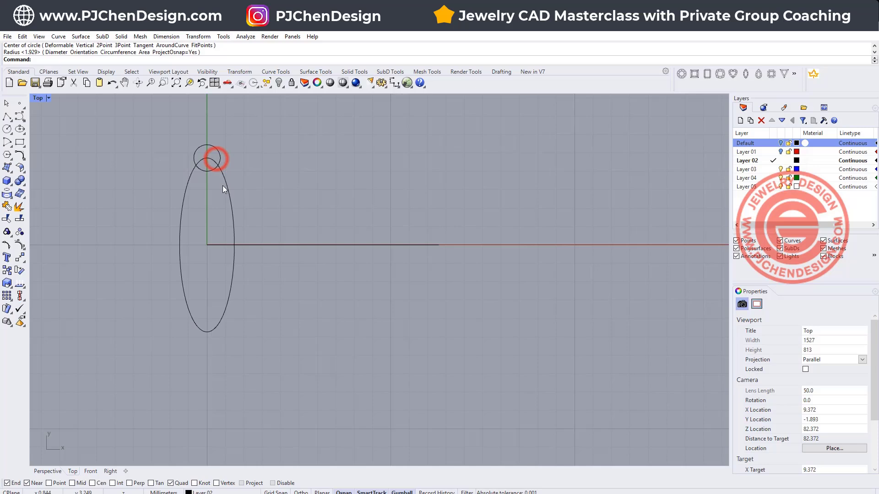
- Mirror a copy of the small circle across the X axis through the origin to the ellipse's lower end
left_click(218, 163)
left_click(21, 259)
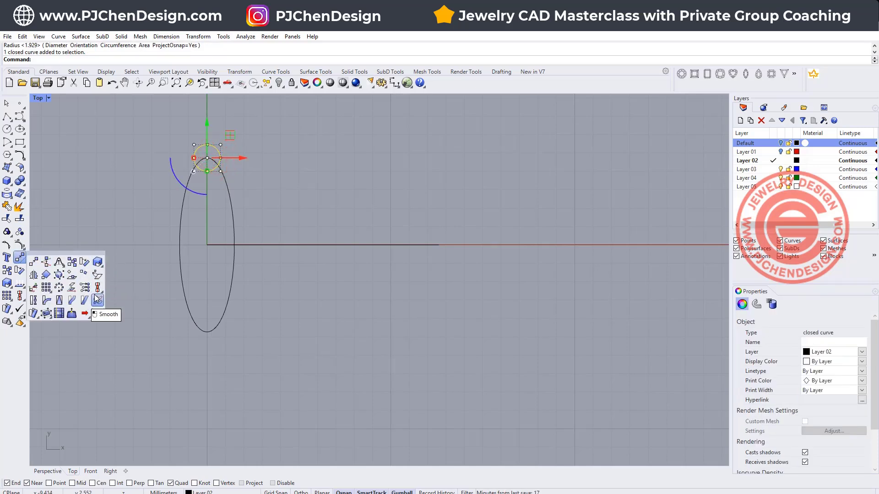
left_click(34, 275)
left_click(207, 245)
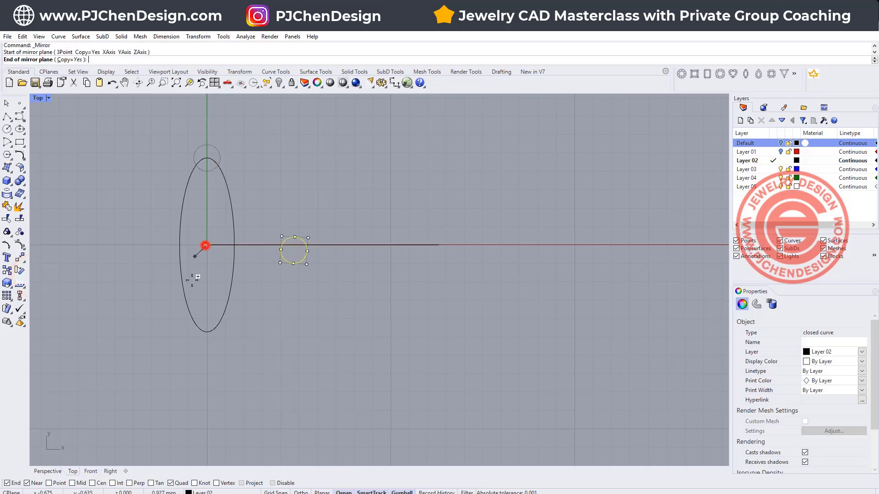
left_click(316, 189)
- Trim away the overlapping inner arcs of the ellipse and both circles, and join the remaining curves into one closed outline
left_click_drag(89, 120, 289, 379)
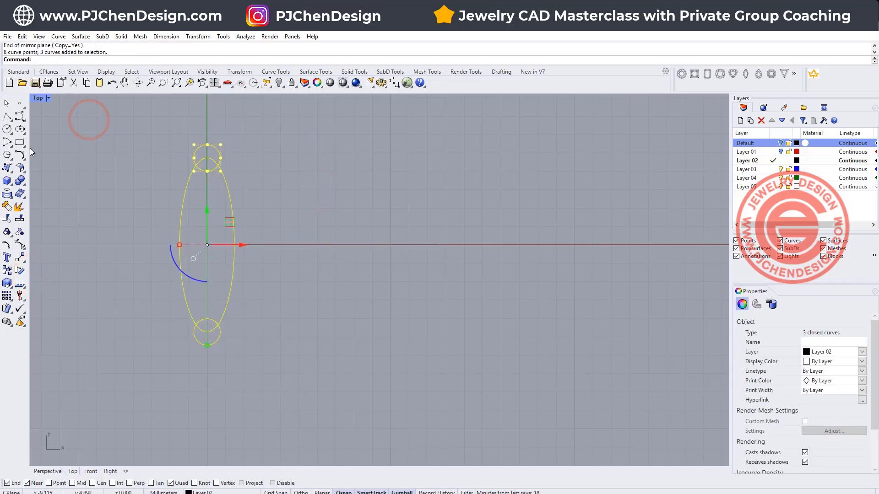
left_click(7, 218)
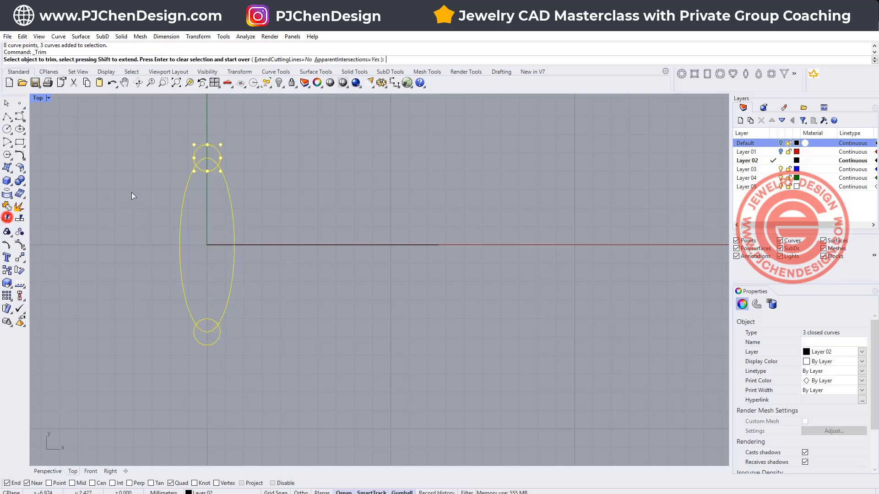
left_click(211, 170)
left_click(208, 158)
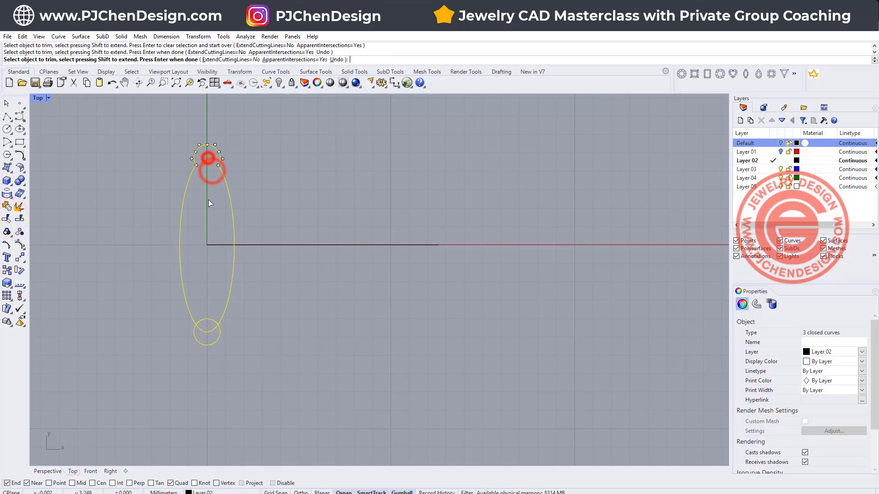
left_click(206, 320)
left_click(208, 331)
left_click(7, 206)
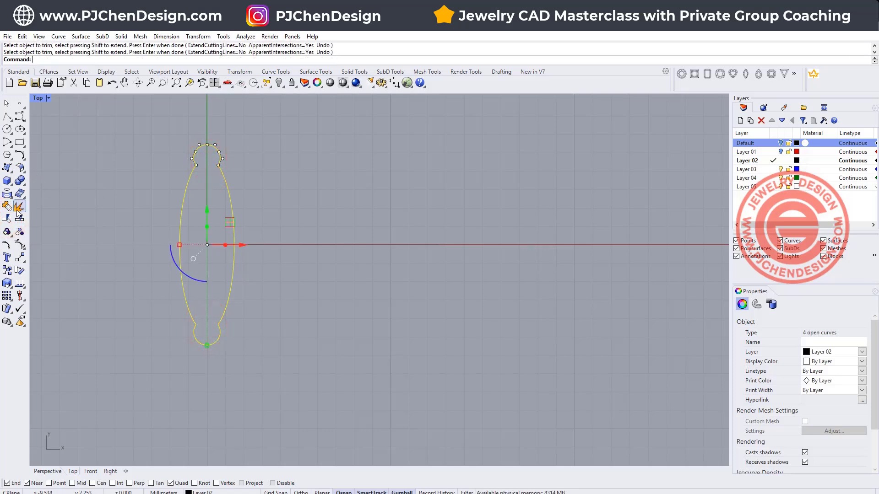
left_click(122, 169)
- Fillet the corners of the joined outline with a radius of 0.6
left_click(229, 200)
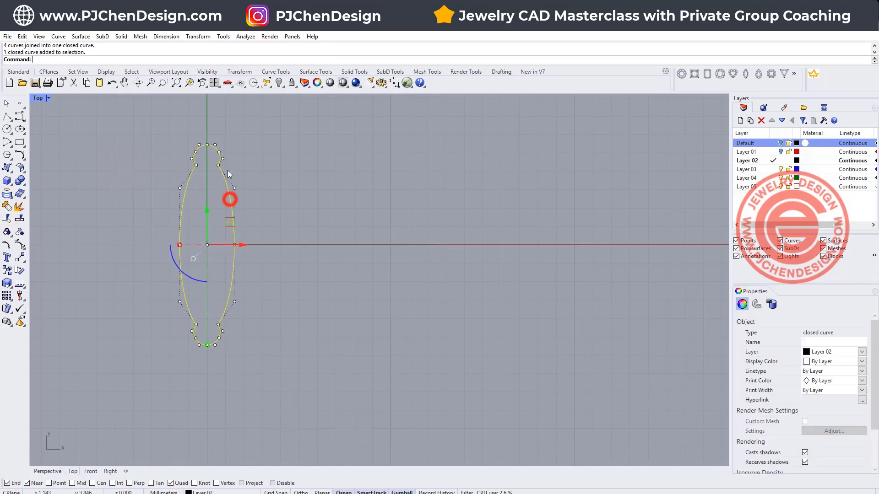
scroll(210, 165, "up", 6)
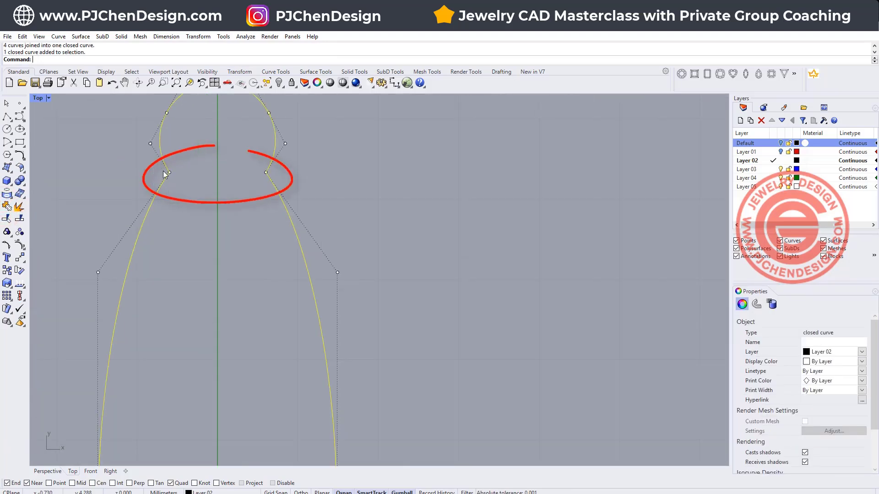
scroll(163, 170, "down", 6)
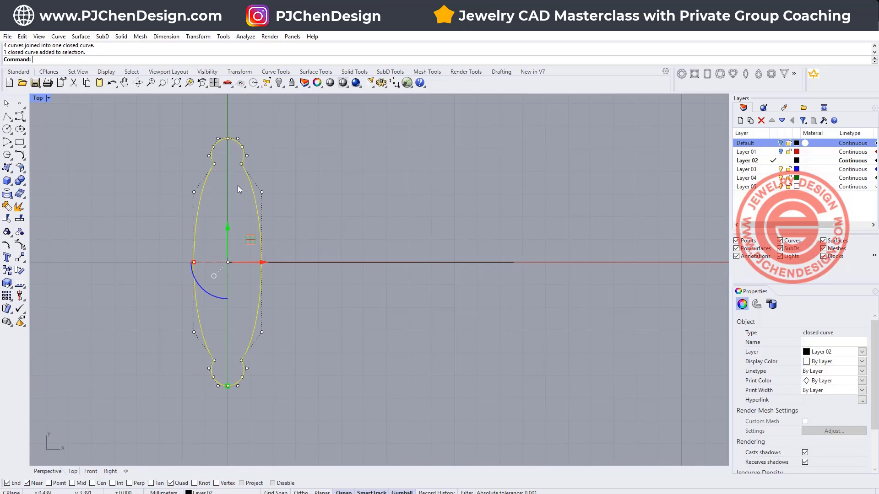
left_click(24, 159)
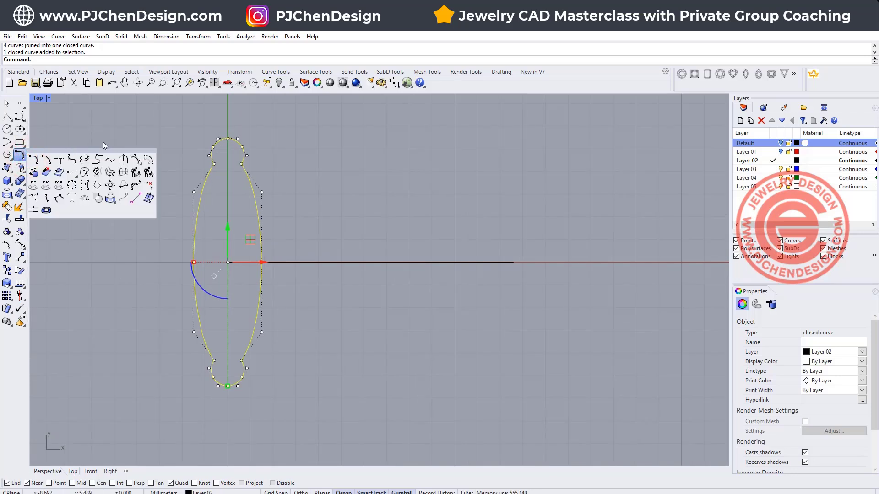
left_click(72, 160)
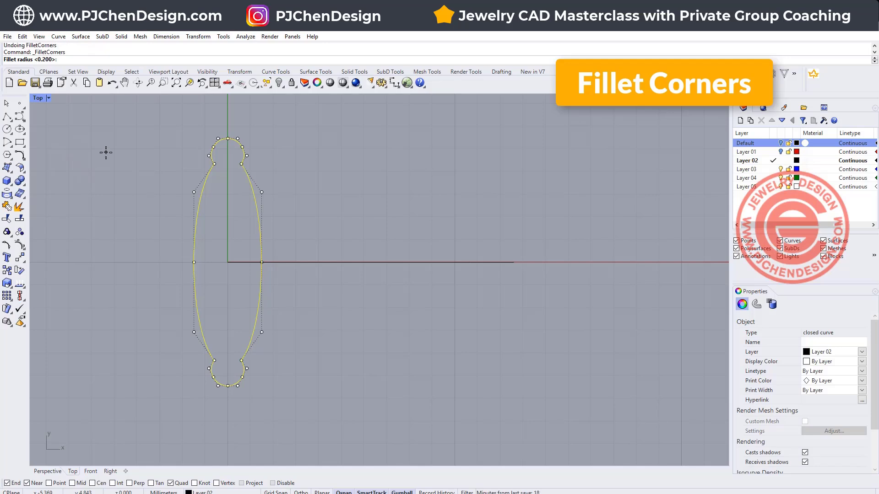
type("6")
key("Return")
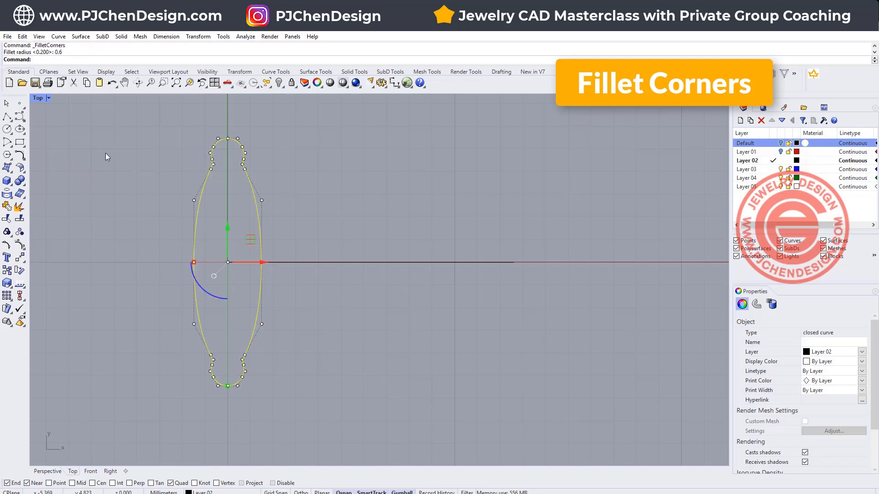
left_click(426, 206)
scroll(257, 163, "up", 1)
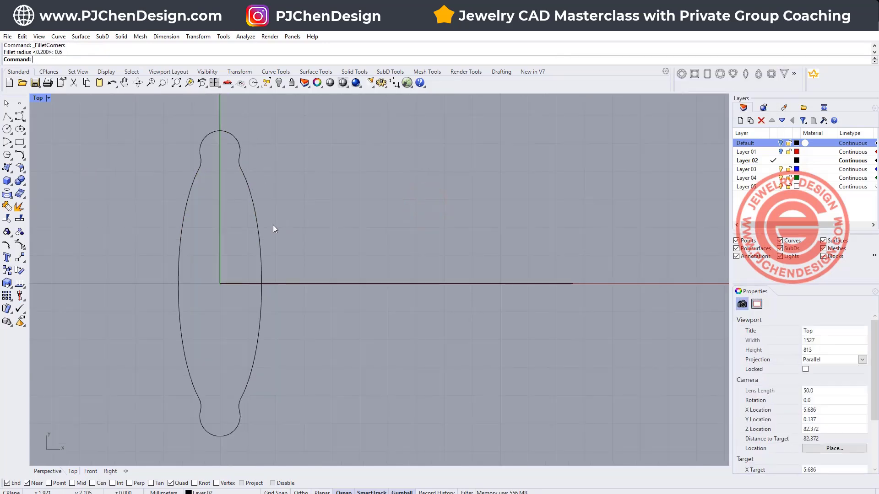
- Rebuild the filleted outline with 32 points and degree 3, deleting the input curve
left_click(261, 225)
scroll(325, 202, "down", 2)
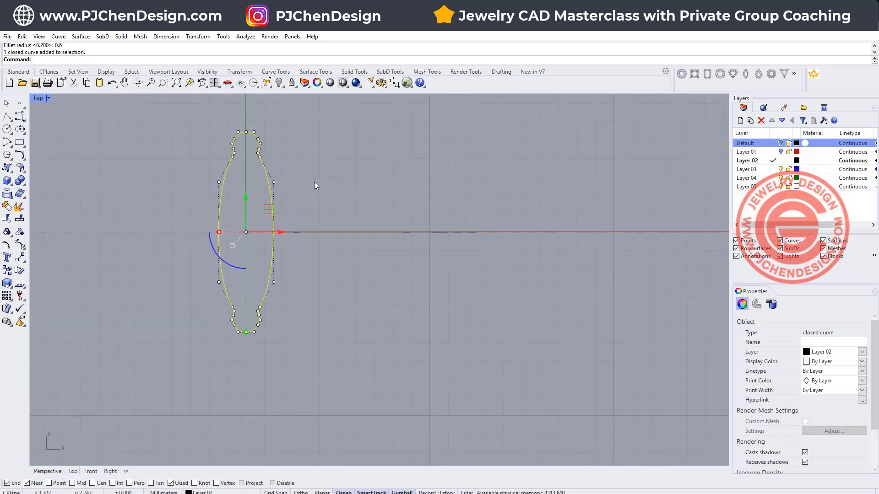
key("Return")
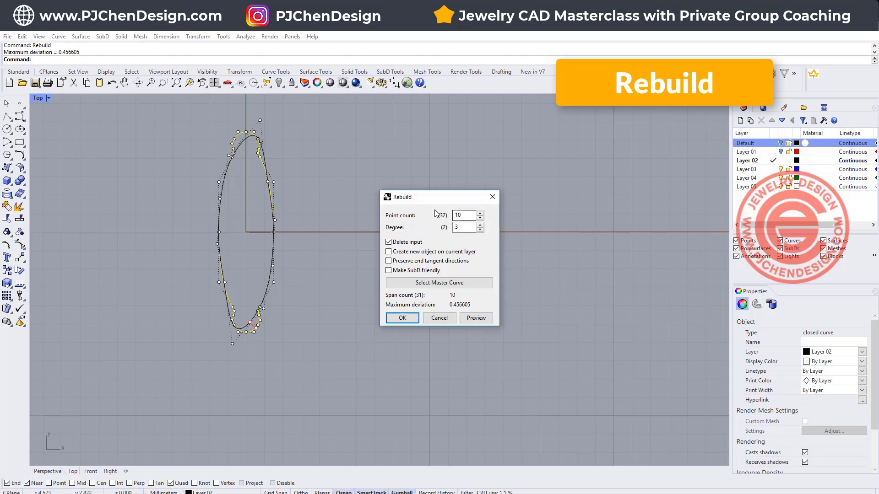
left_click(462, 215)
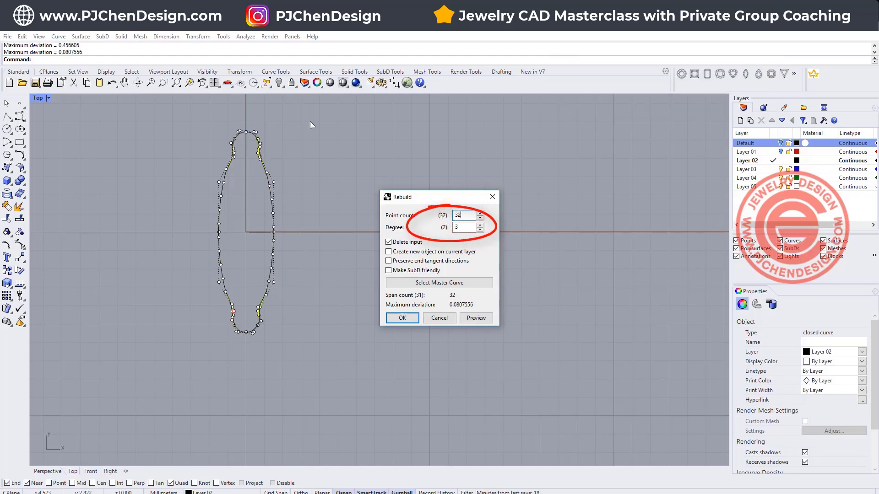
scroll(227, 339, "up", 8)
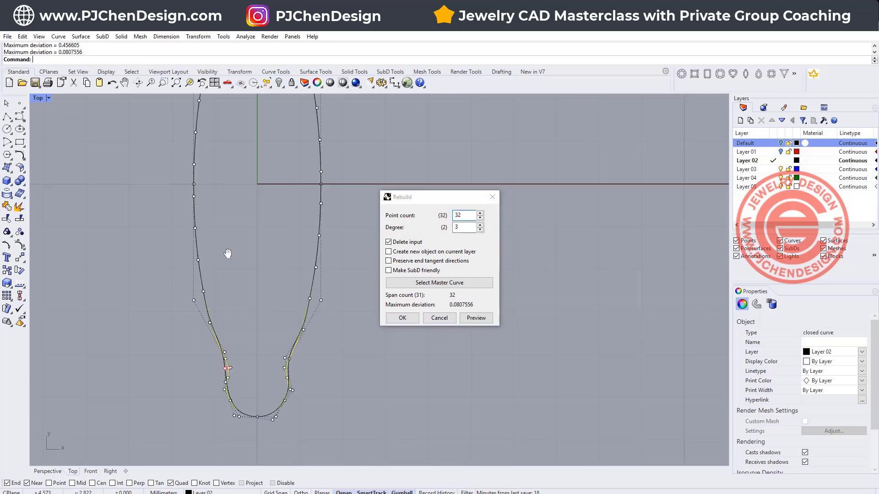
scroll(231, 224, "down", 13)
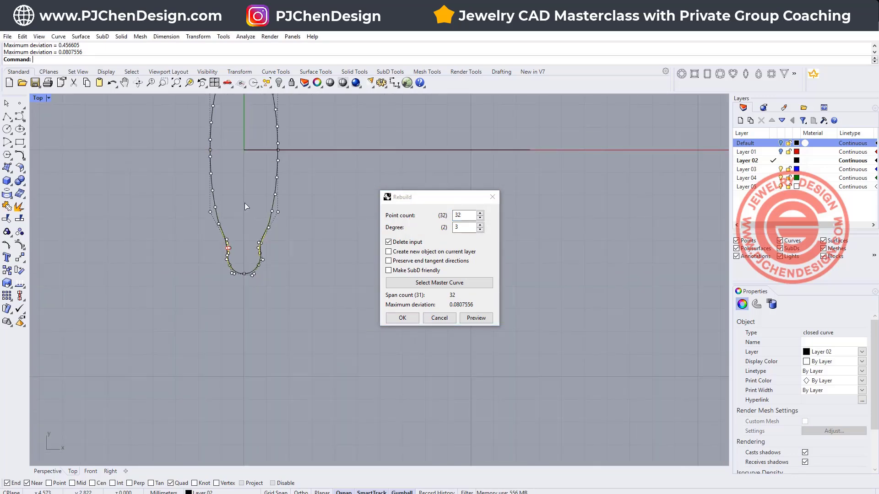
right_click_drag(244, 189, 246, 260)
right_click_drag(259, 174, 257, 192)
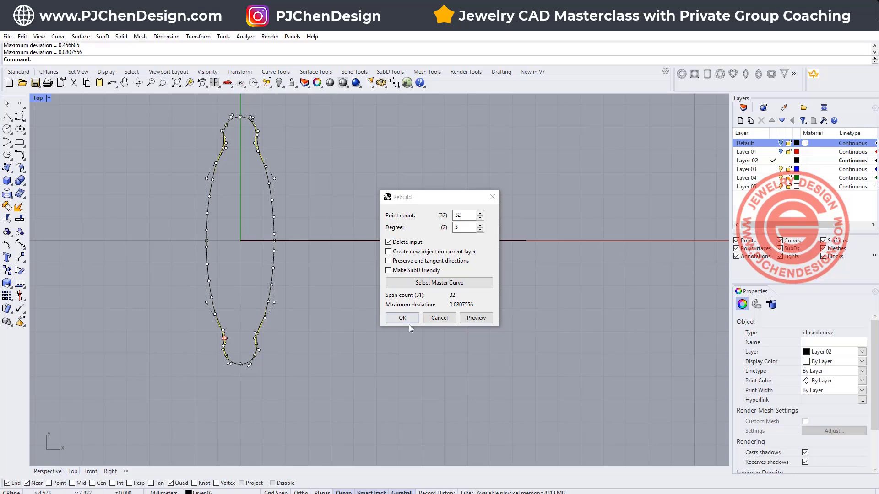
left_click(403, 318)
left_click(285, 160)
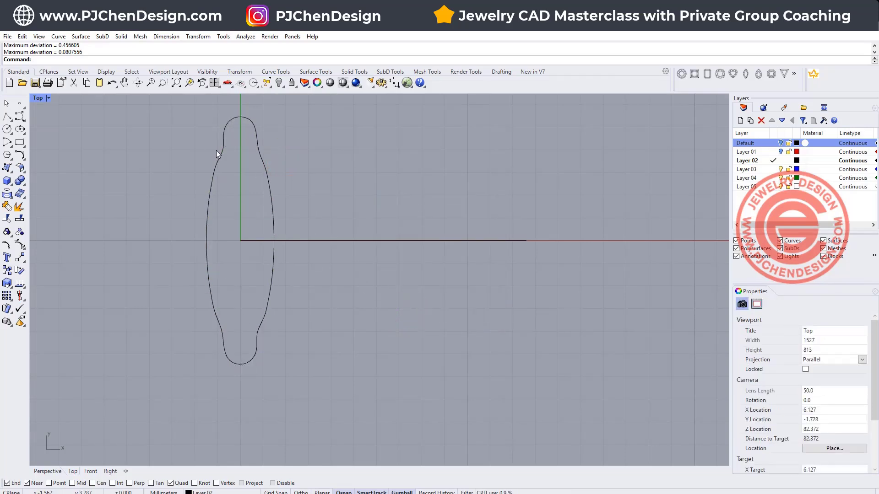
- Move the closed profile in the Front view from the origin up to the middle bend of the S-shaped curve
double_click(38, 98)
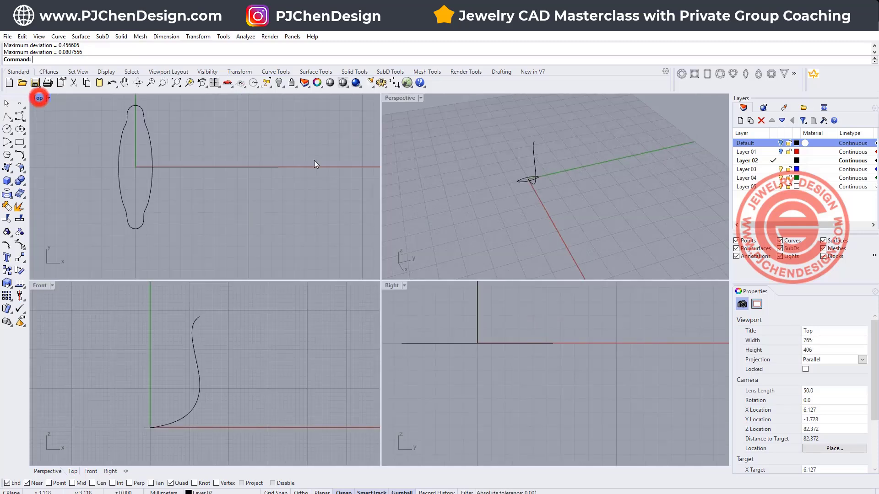
left_click(589, 176)
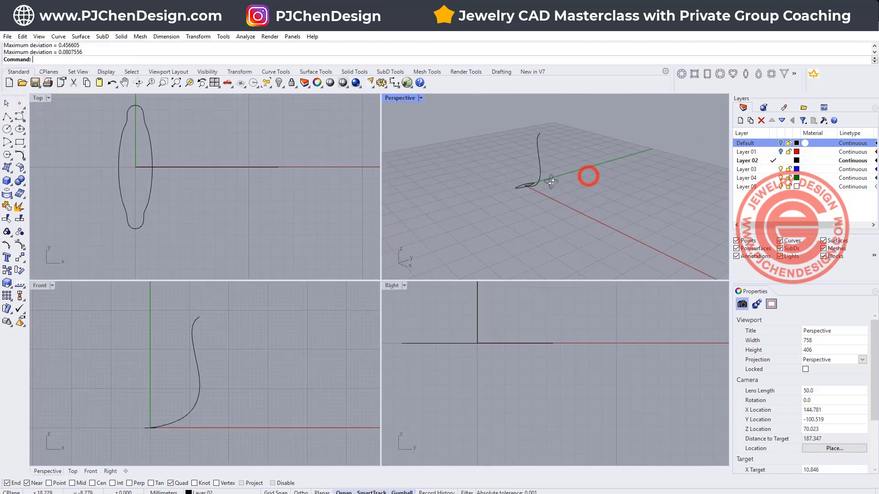
left_click(153, 429)
left_click_drag(169, 409, 217, 377)
scroll(199, 398, "up", 5)
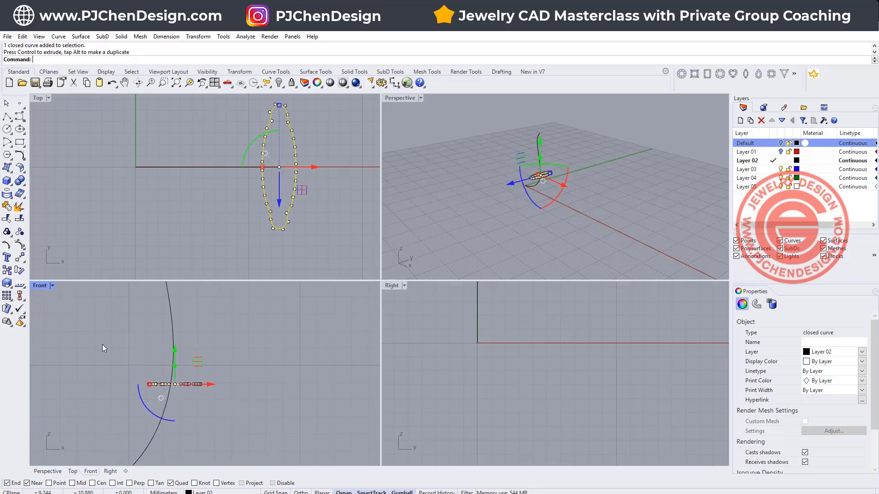
- Centre the profile on the S-shaped curve in the Front view and rotate it roughly perpendicular to the curve
double_click(40, 286)
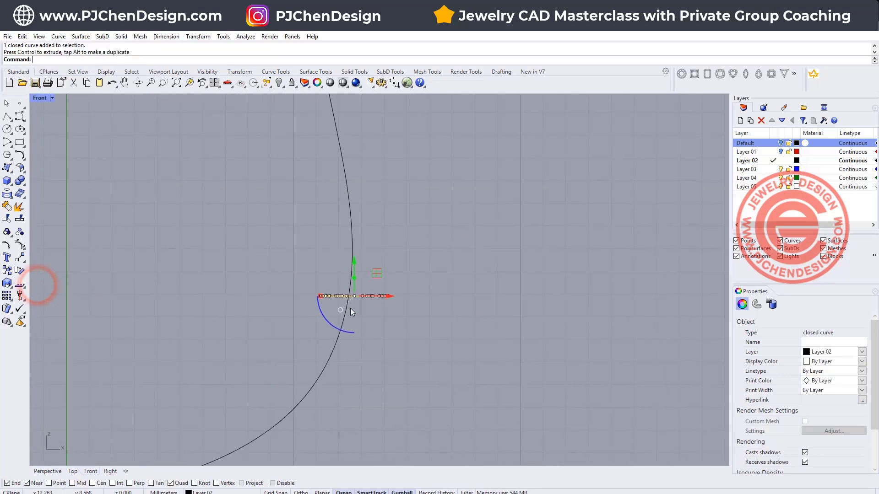
left_click_drag(376, 273, 374, 257)
left_click_drag(328, 309, 331, 316)
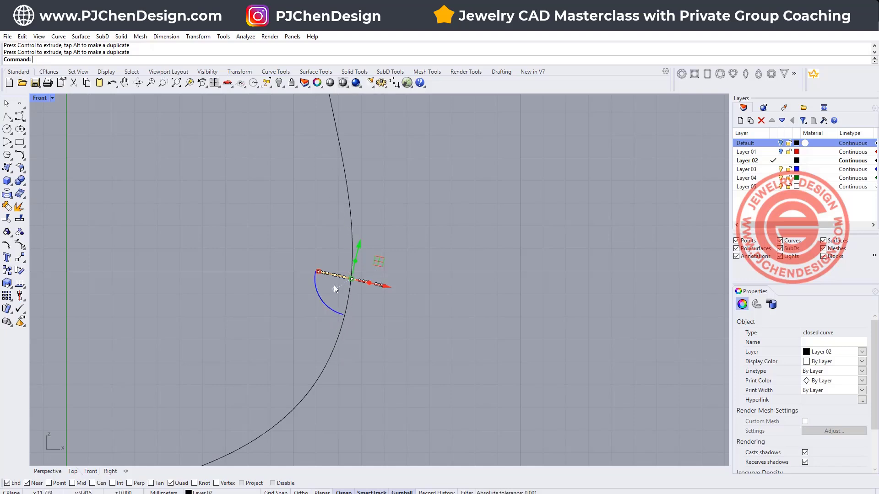
left_click_drag(322, 299, 325, 300)
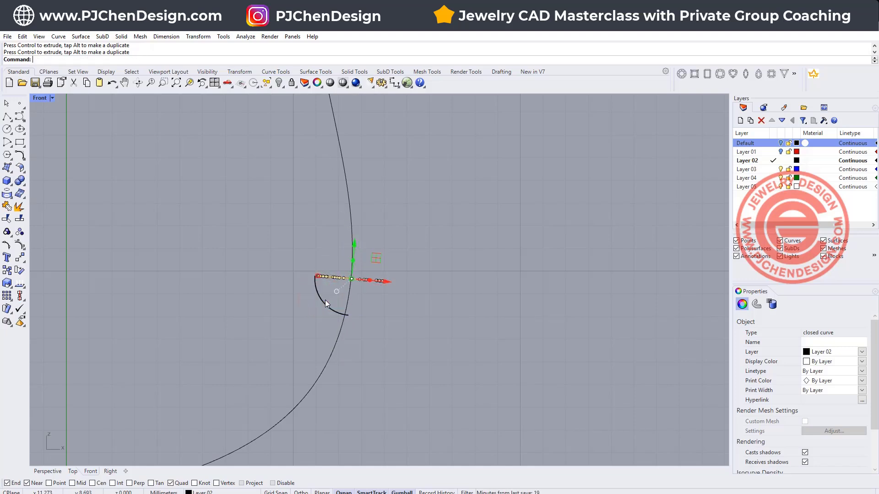
left_click(500, 261)
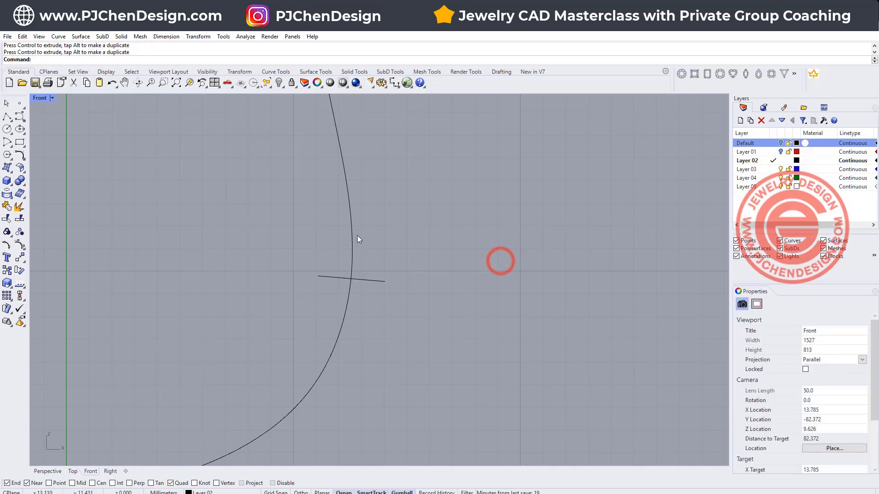
scroll(357, 256, "down", 5)
- Draw a horizontal ellipse centred on the origin in the Right view, with a second-axis radius of about 1.05 mm
double_click(42, 98)
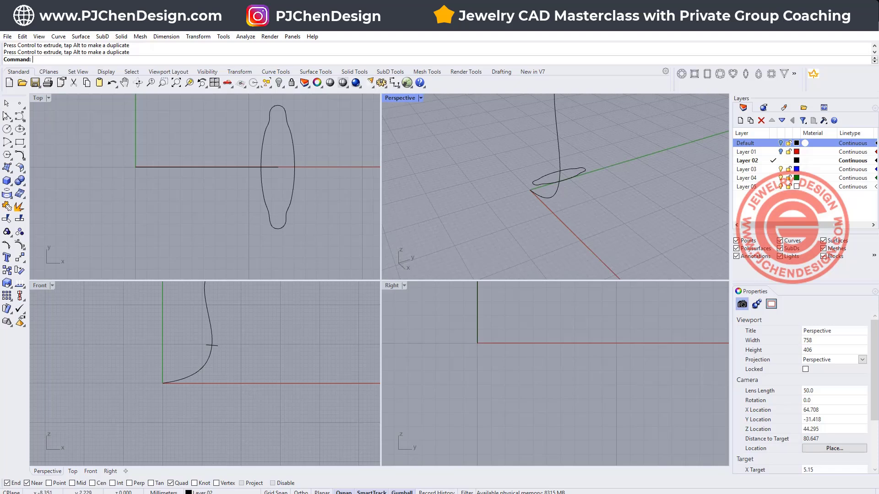
left_click(18, 130)
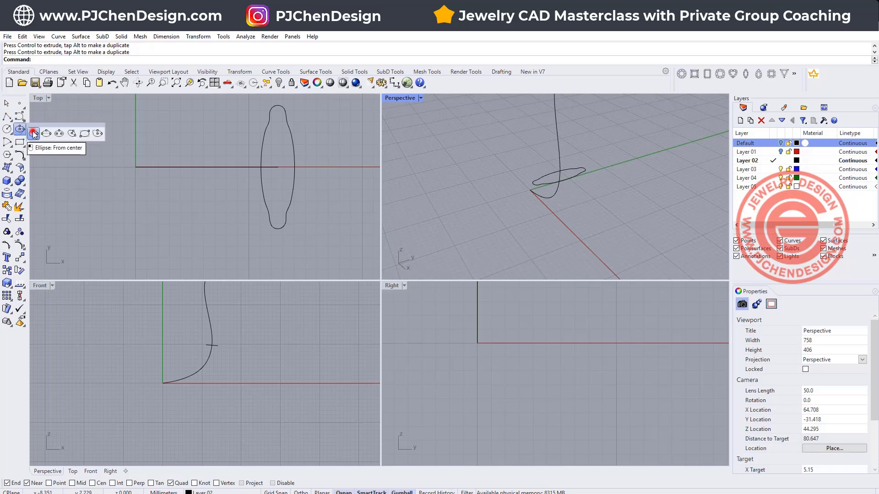
left_click(39, 133)
left_click(476, 343)
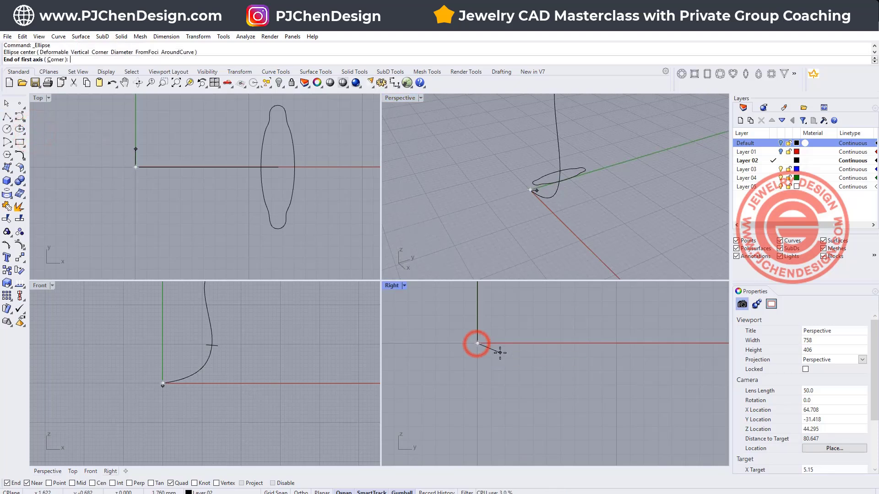
left_click(502, 344)
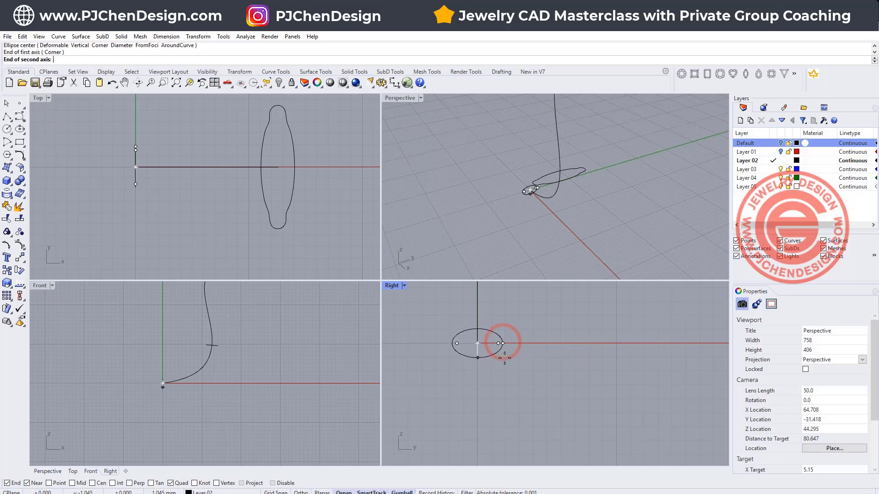
left_click(505, 358)
- Draw a second horizontal ellipse in the Right view, centred on the upper end of the S-shaped curve
right_click_drag(293, 196, 258, 219)
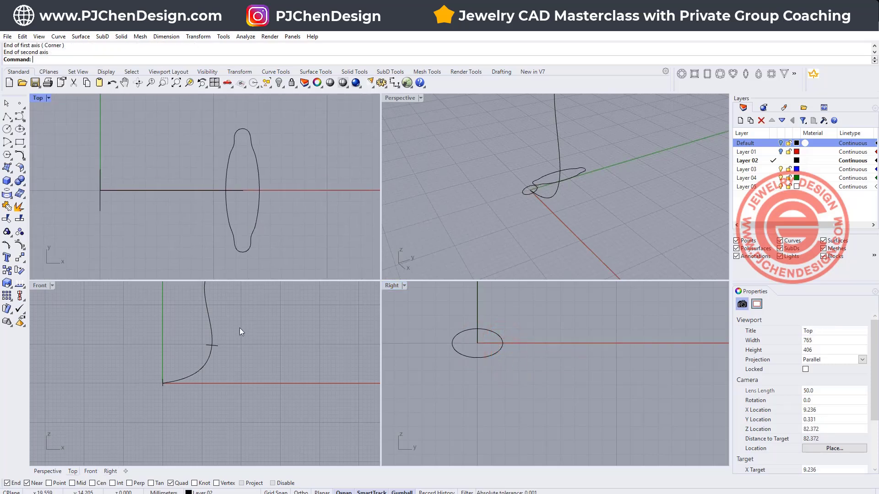
scroll(239, 327, "down", 6)
right_click_drag(227, 293, 213, 342)
scroll(215, 350, "up", 16)
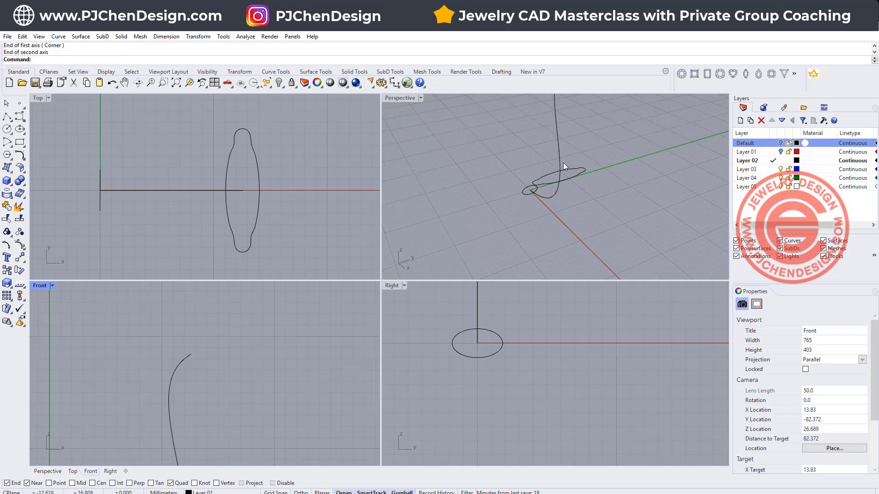
right_click_drag(563, 163, 550, 211)
key("Return")
left_click(540, 155)
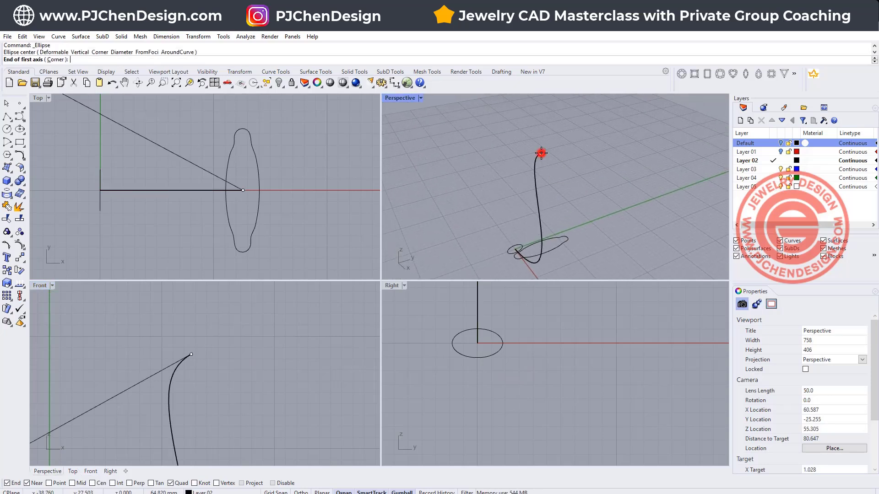
scroll(506, 343, "down", 8)
right_click_drag(519, 325, 504, 445)
scroll(493, 335, "up", 6)
left_click(482, 301)
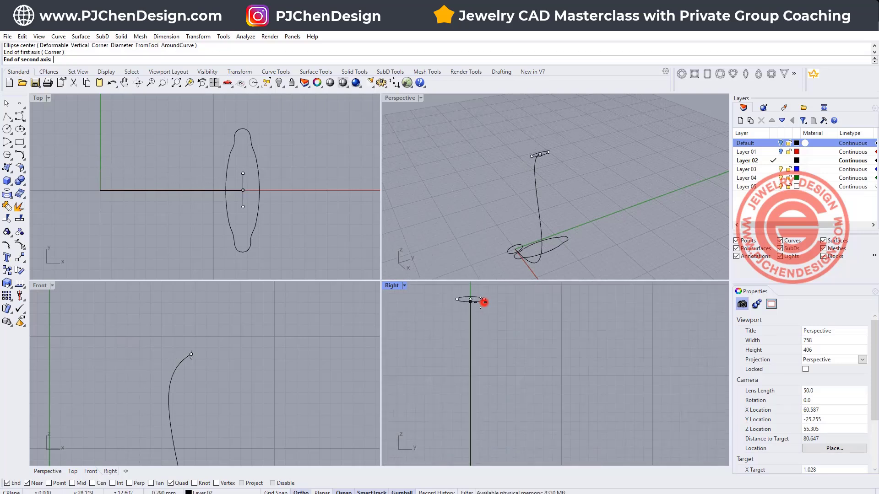
right_click_drag(465, 299, 460, 335)
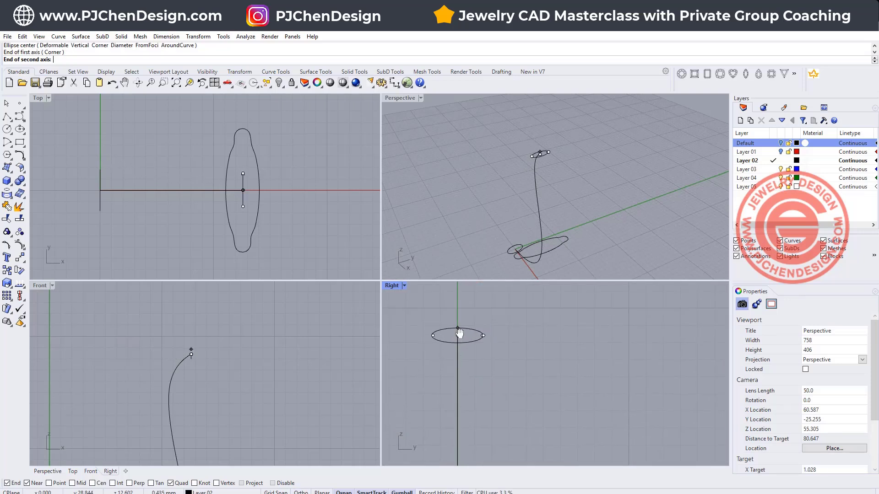
left_click(454, 316)
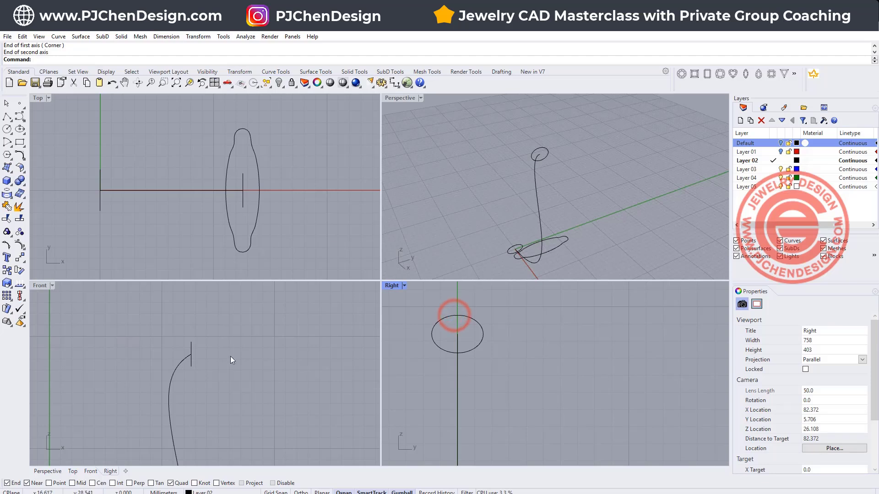
- Rotate the upper ellipse about its centre in the Front view until it is roughly perpendicular to the end of the S-shaped curve
scroll(183, 348, "up", 5)
left_click(196, 367)
scroll(210, 387, "down", 5)
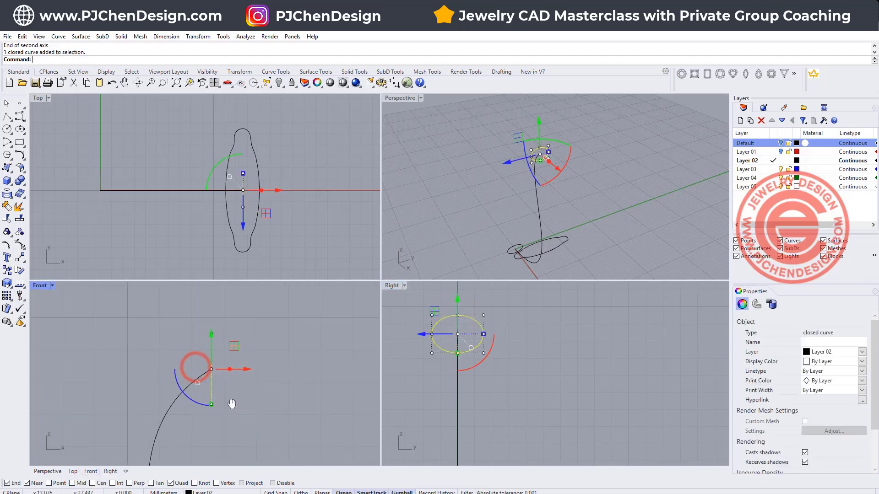
left_click_drag(192, 403, 216, 410)
left_click(159, 414)
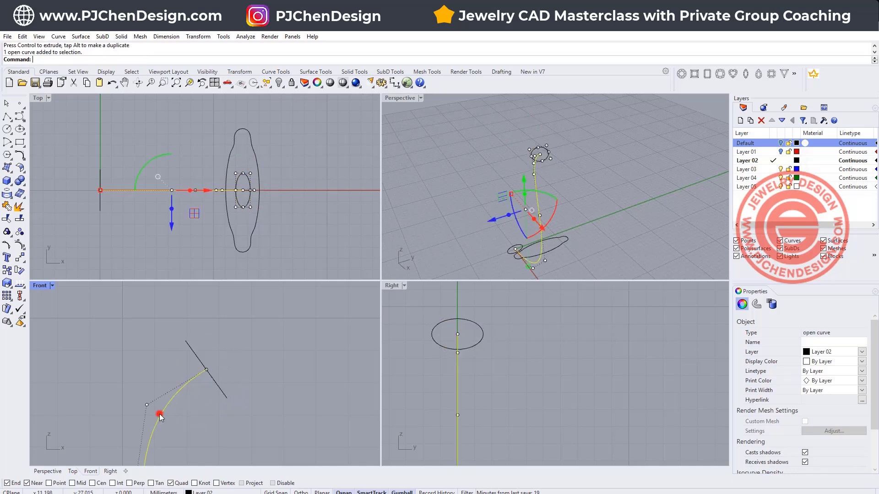
scroll(252, 366, "down", 12)
right_click_drag(268, 447, 220, 396)
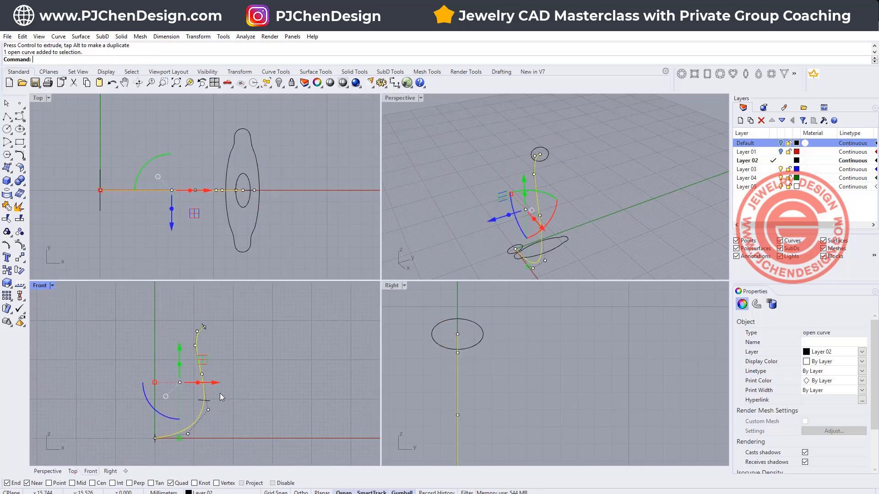
left_click(236, 428)
- Rebuild the two end ellipses together with 8 points and degree 3, deleting the input curves
right_click_drag(145, 454, 157, 418)
scroll(157, 418, "up", 6)
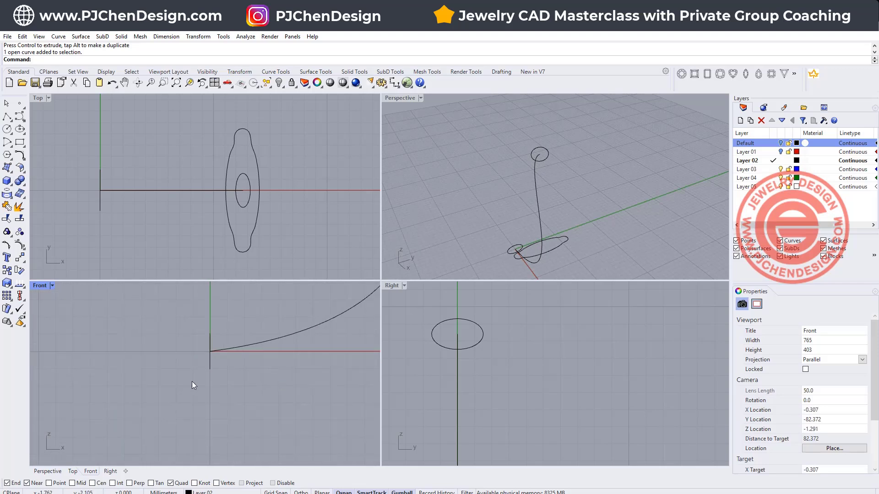
right_click_drag(276, 376, 254, 419)
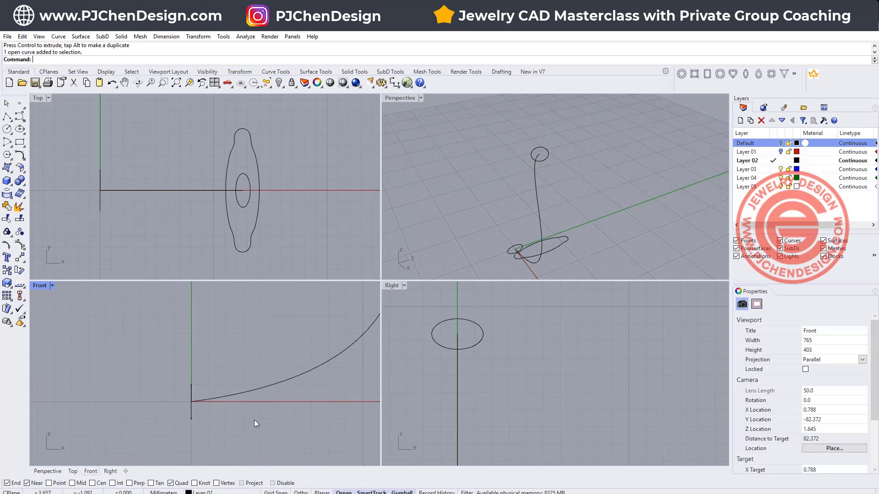
scroll(306, 369, "down", 7)
left_click(341, 329)
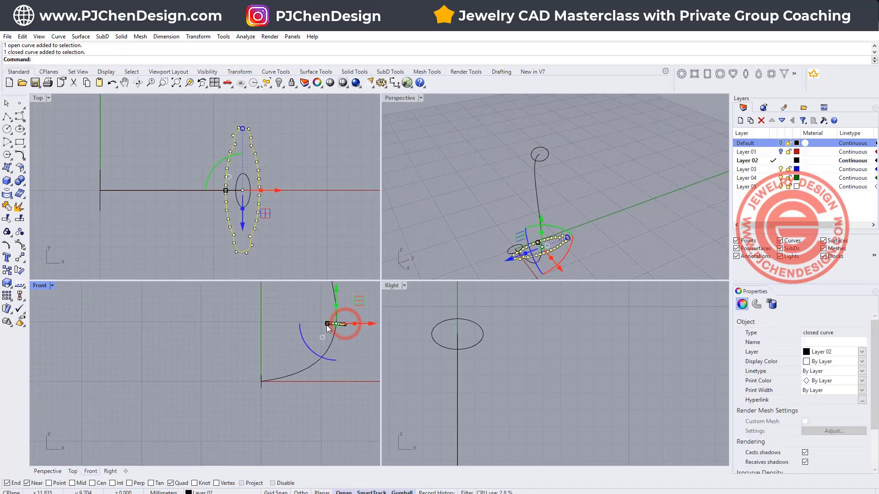
left_click(260, 377)
scroll(247, 321, "down", 8)
right_click_drag(259, 303, 215, 368)
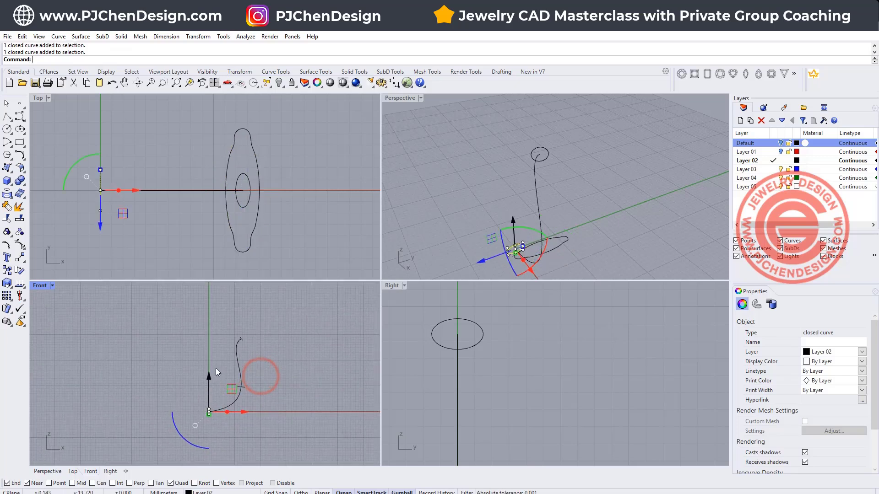
left_click(241, 341, "shift")
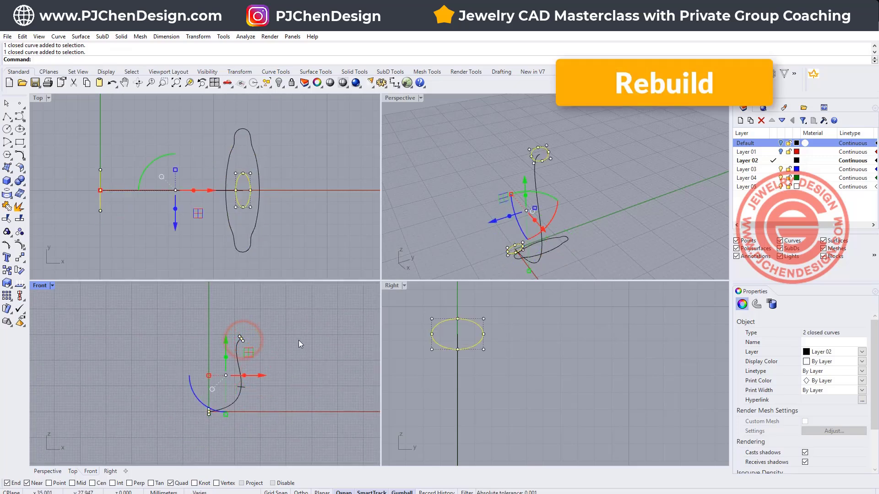
type("Reb")
key("Return")
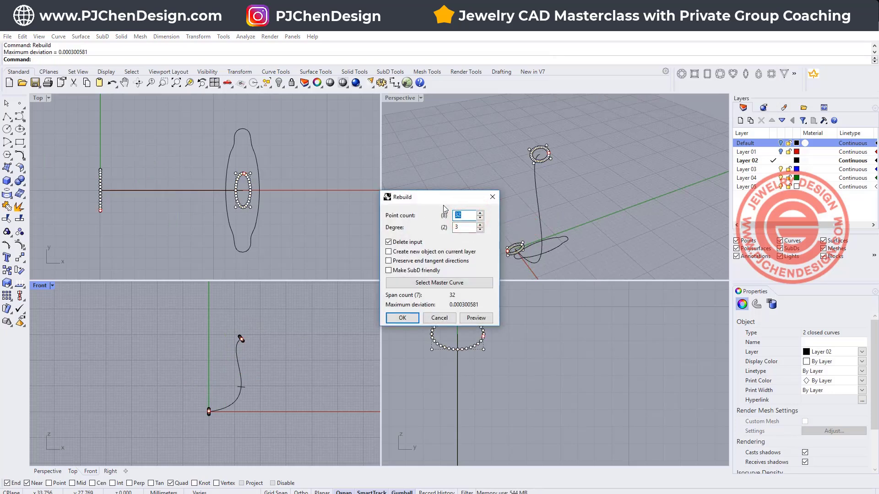
left_click(459, 232)
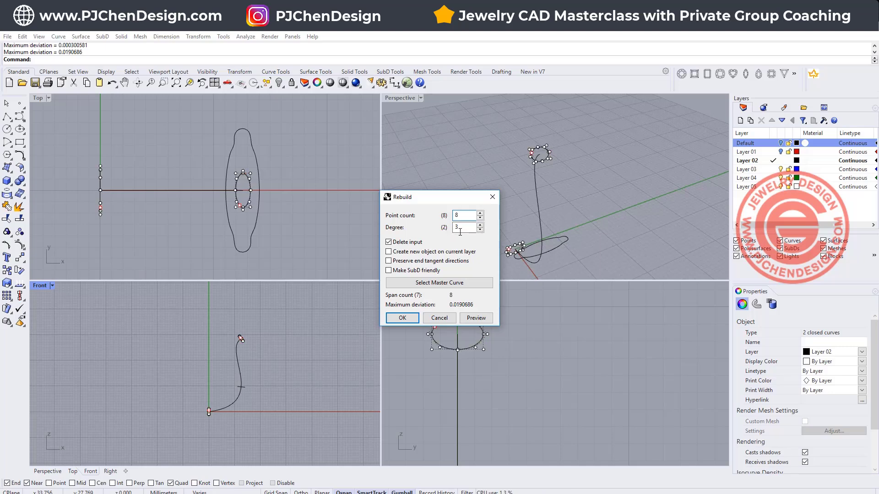
scroll(546, 160, "up", 5)
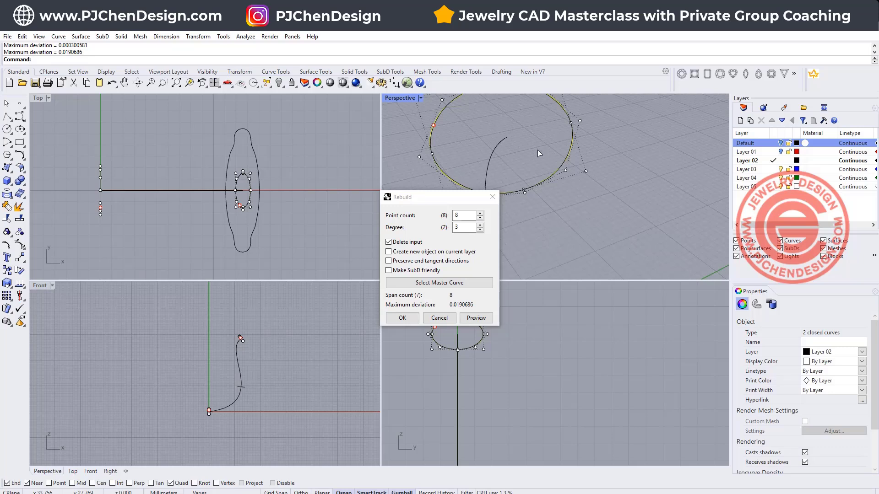
left_click(401, 317)
left_click(584, 216)
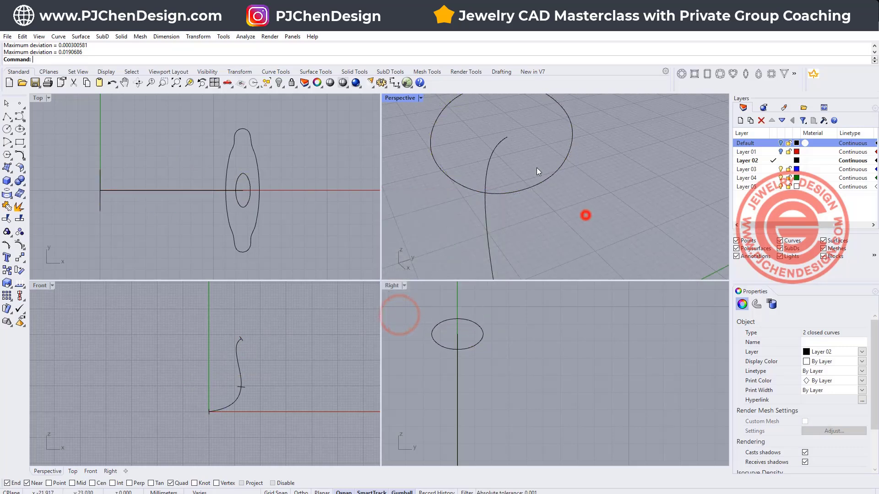
- Start a Sweep 1 Rail with the S-shaped curve as rail and the upper, middle and lower profiles as cross sections
scroll(585, 215, "down", 4)
double_click(400, 98)
scroll(334, 222, "down", 8)
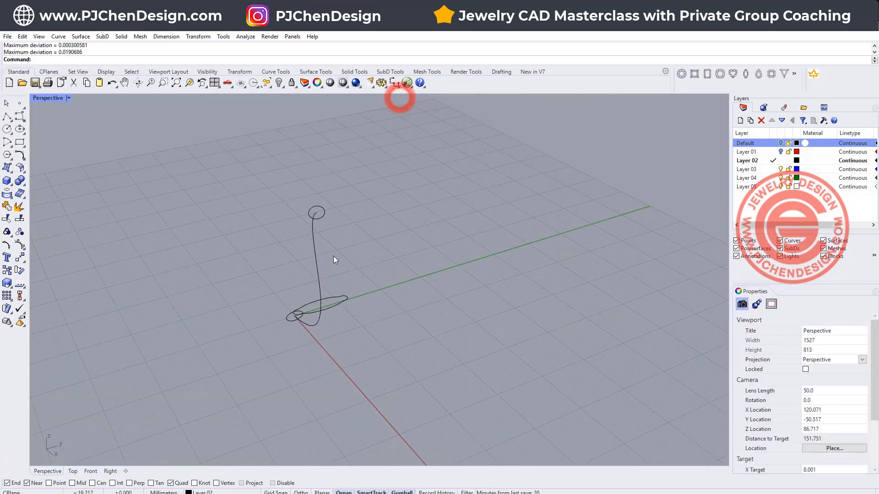
right_click_drag(333, 256, 369, 278)
scroll(380, 292, "up", 2)
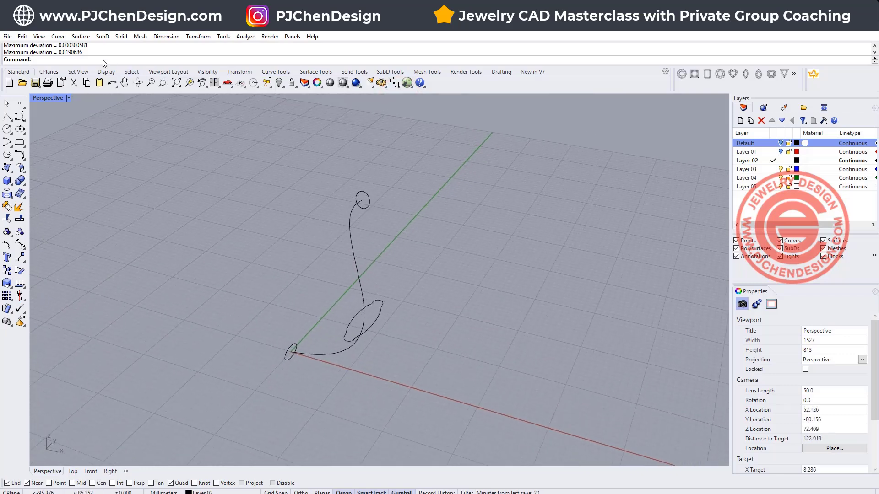
left_click(81, 37)
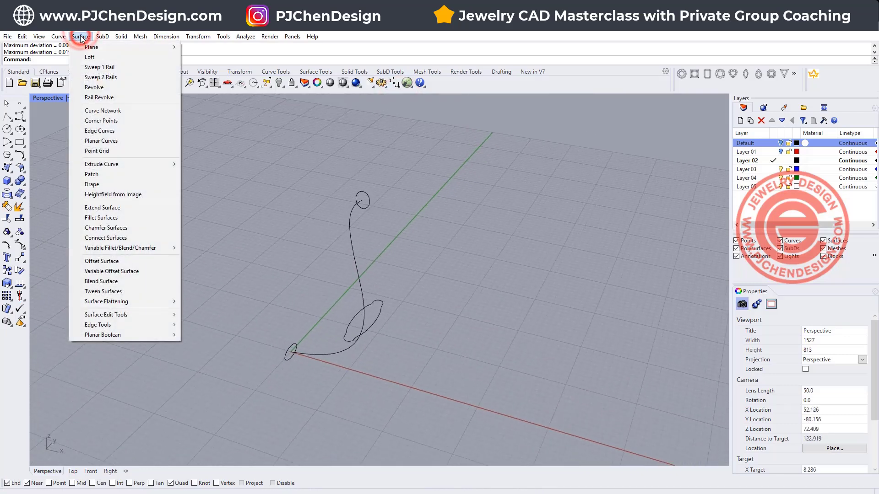
left_click(94, 63)
left_click(357, 271)
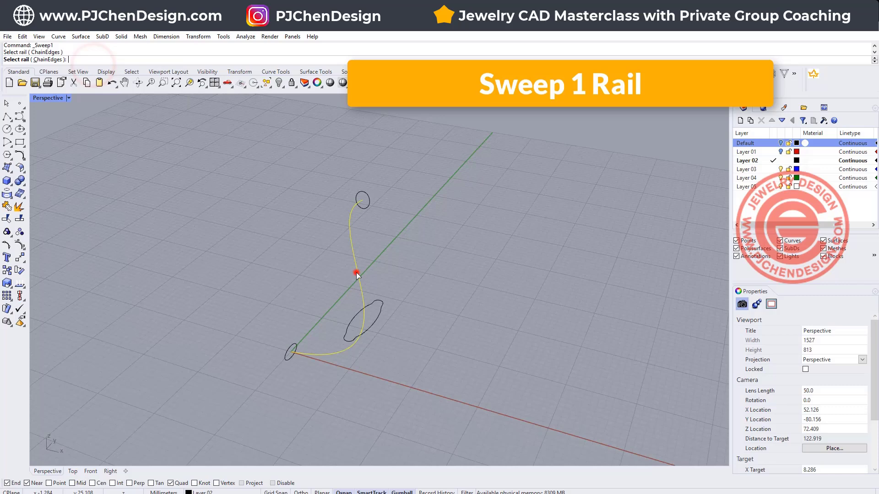
left_click(363, 208)
left_click(374, 326)
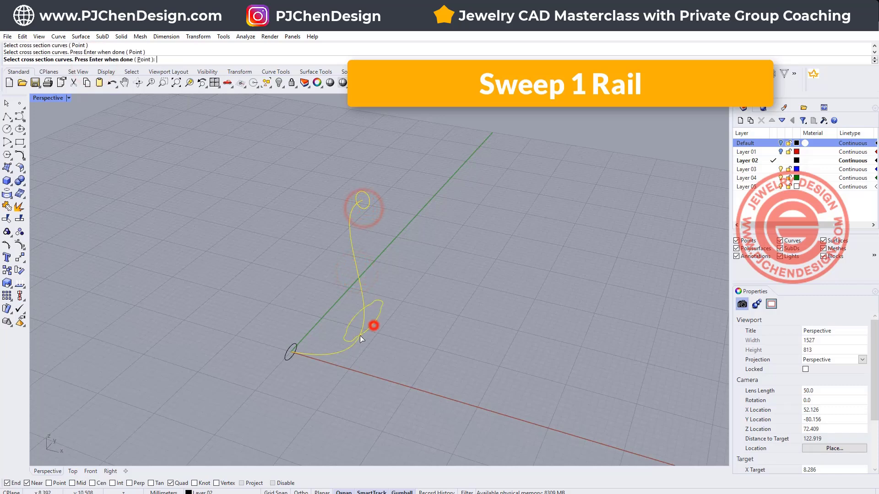
left_click(290, 359)
key("Return")
- Align the seam points of the three cross sections by moving each one to the matching middle point of its profile
right_click_drag(488, 304, 435, 251)
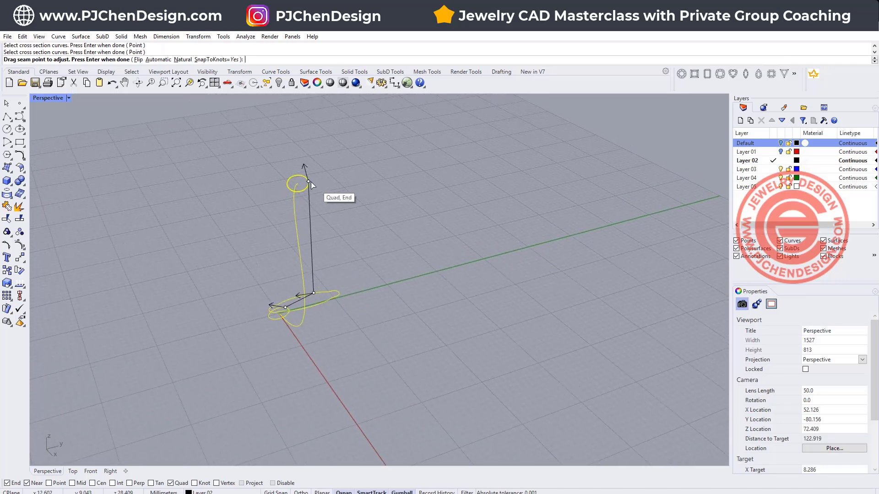
left_click_drag(309, 182, 296, 176)
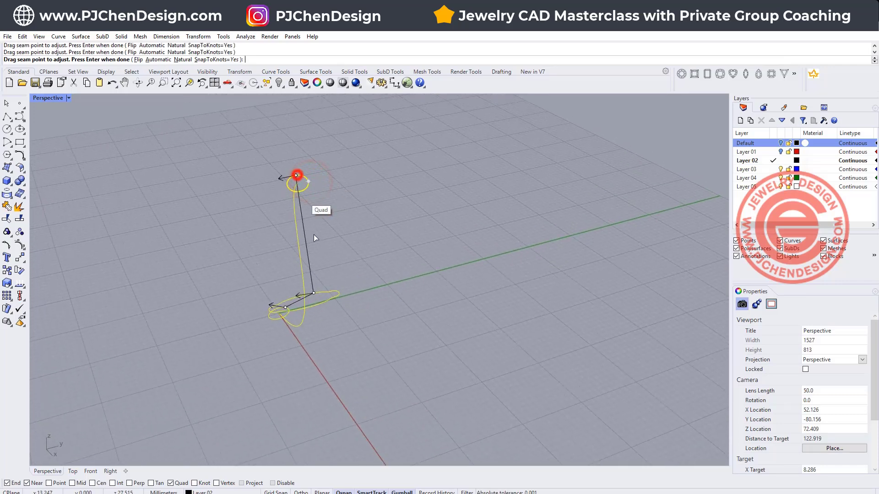
left_click(314, 295)
left_click(298, 296)
right_click_drag(298, 367, 341, 322)
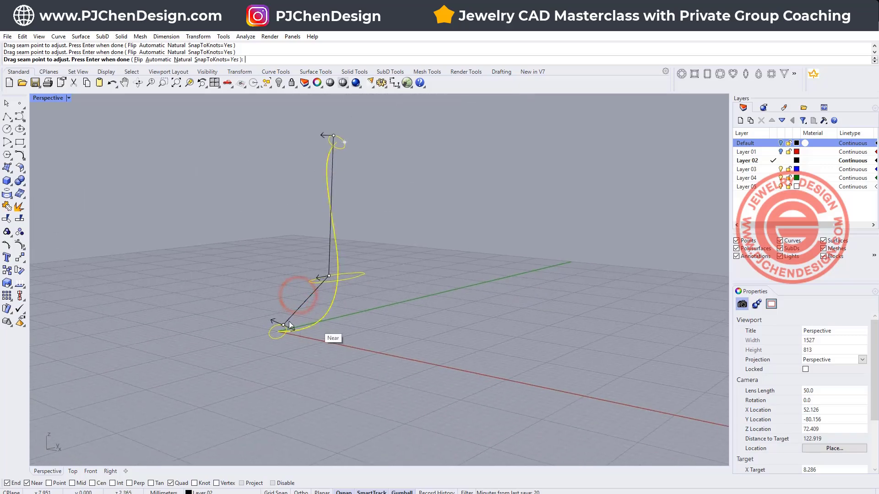
left_click(284, 325)
left_click(275, 325)
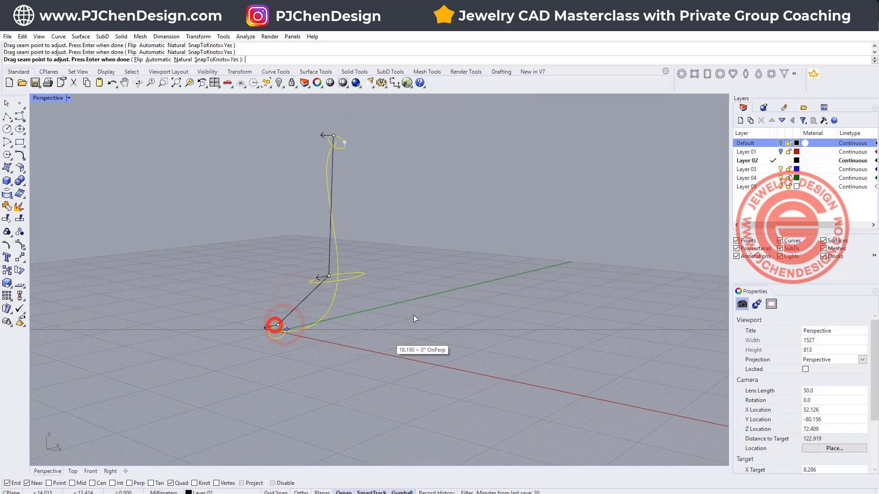
- Enable history recording and complete the one-rail sweep with the Freeform frame style and unchanged cross sections
right_click(469, 225)
right_click_drag(303, 293, 236, 319)
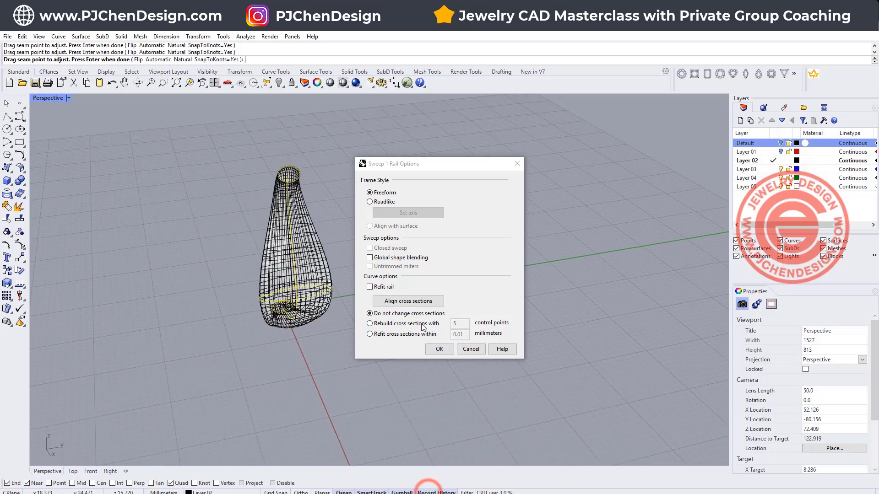
left_click(439, 349)
- Adjust the input curves that drive the swept surface to reshape its form through history
right_click_drag(449, 251, 365, 264)
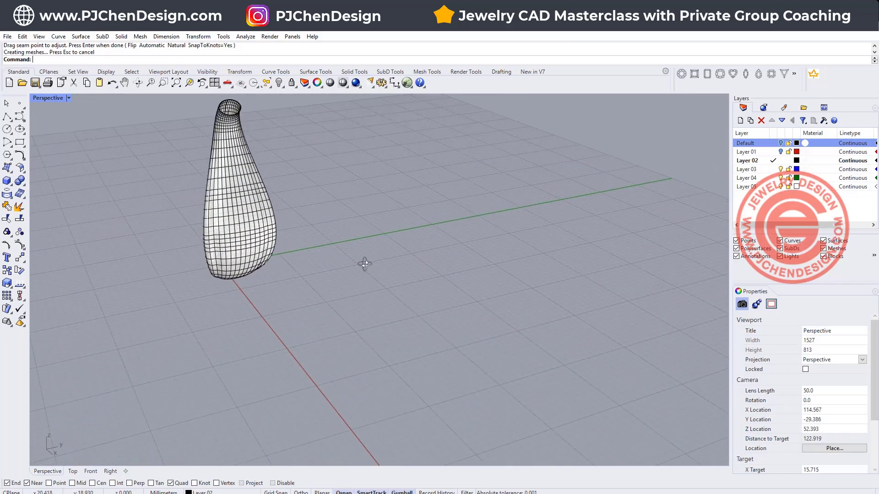
left_click_drag(279, 243, 292, 252)
left_click_drag(202, 243, 181, 250)
right_click_drag(316, 304, 345, 293)
left_click(498, 298)
scroll(416, 277, "up", 5)
scroll(457, 273, "down", 4)
scroll(369, 252, "down", 4)
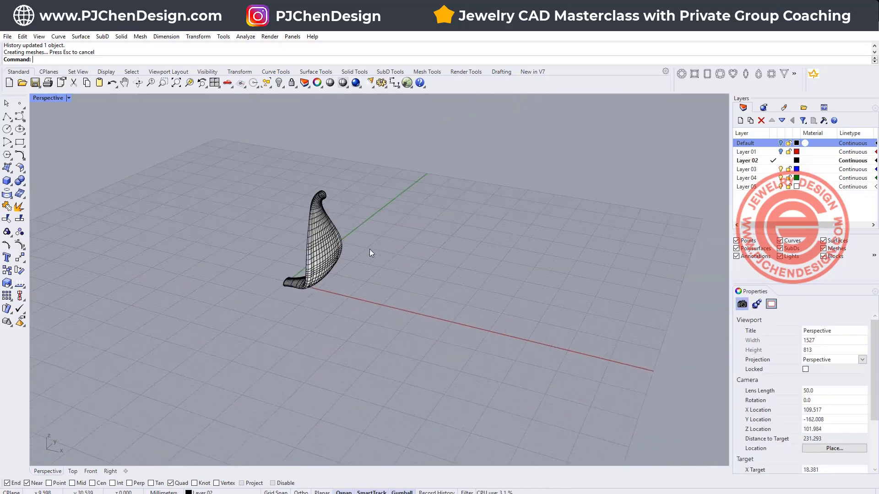
- Polar-array the swept surface about the origin in the Top view with history recorded, using 4 items over 360 degrees
left_click(341, 242)
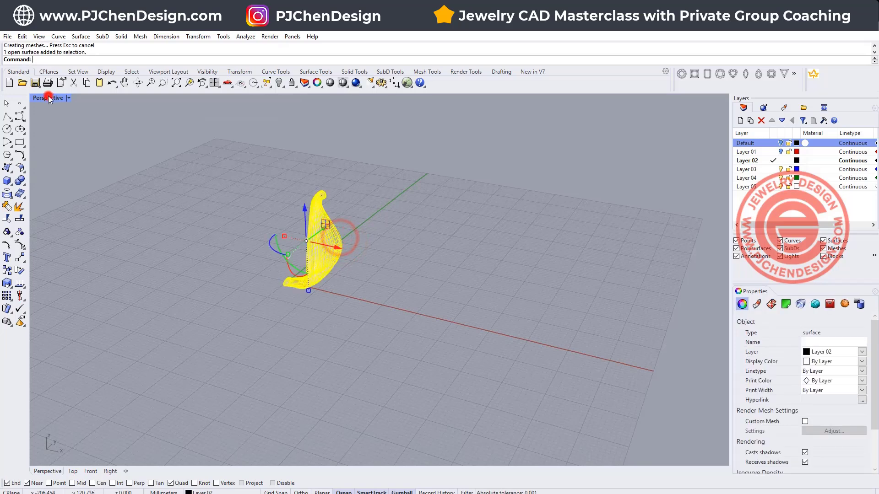
double_click(47, 98)
left_click(7, 295)
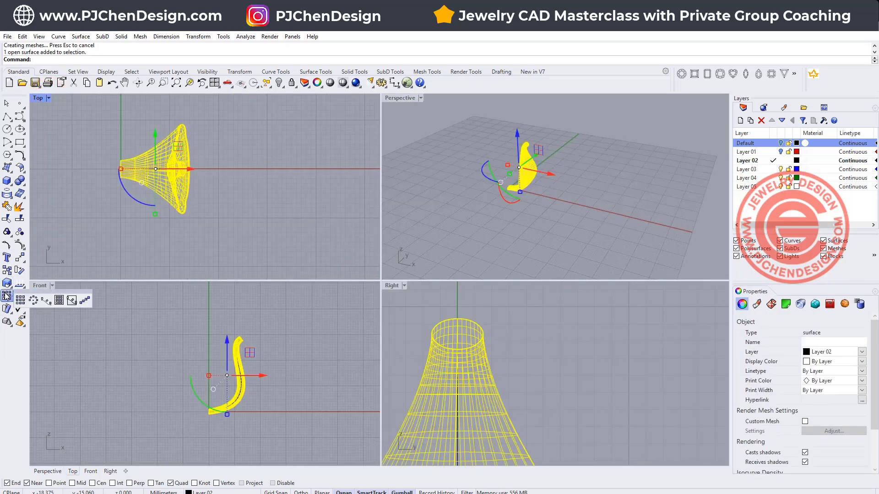
left_click(33, 300)
type("0")
key("Return")
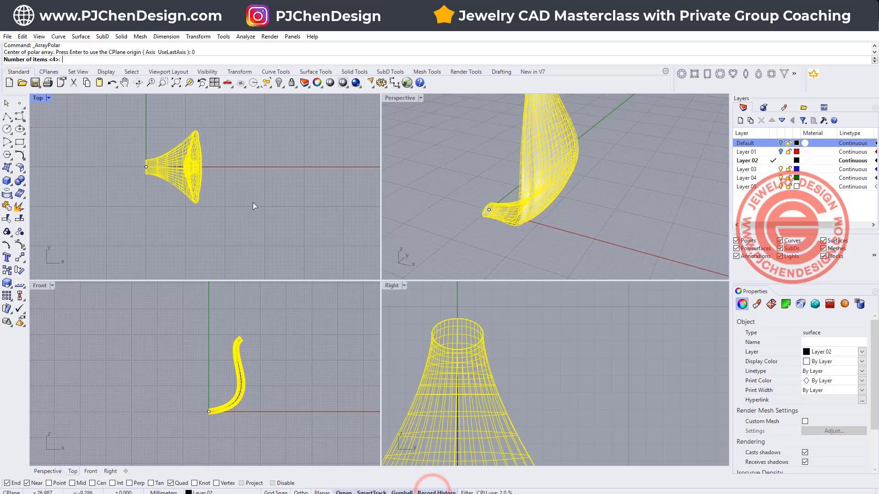
key("Return")
key("Return")
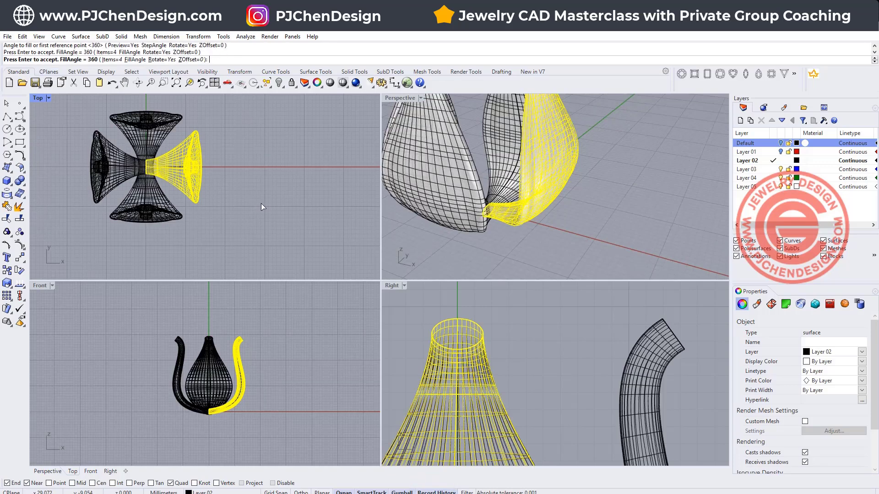
key("Return")
left_click(255, 205)
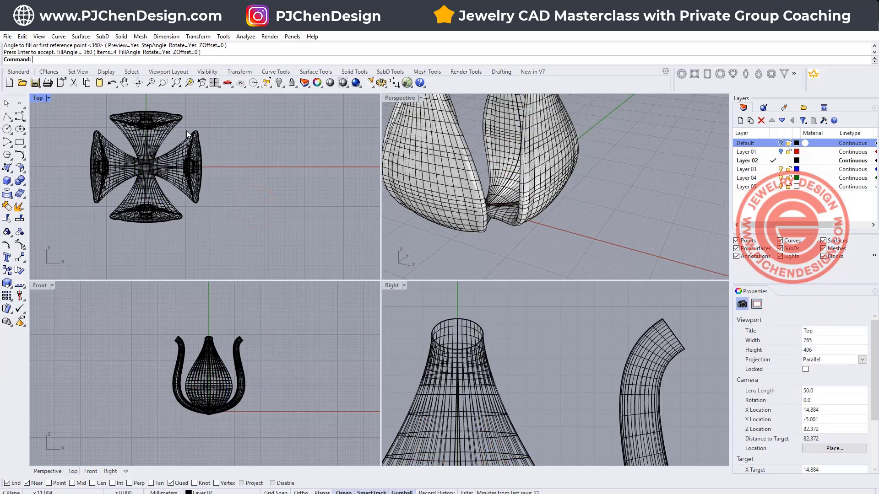
- Scale the upper and middle profile curves of the original piece wider along Y and thicker along X to bring the four pieces together
left_click_drag(220, 154, 247, 238)
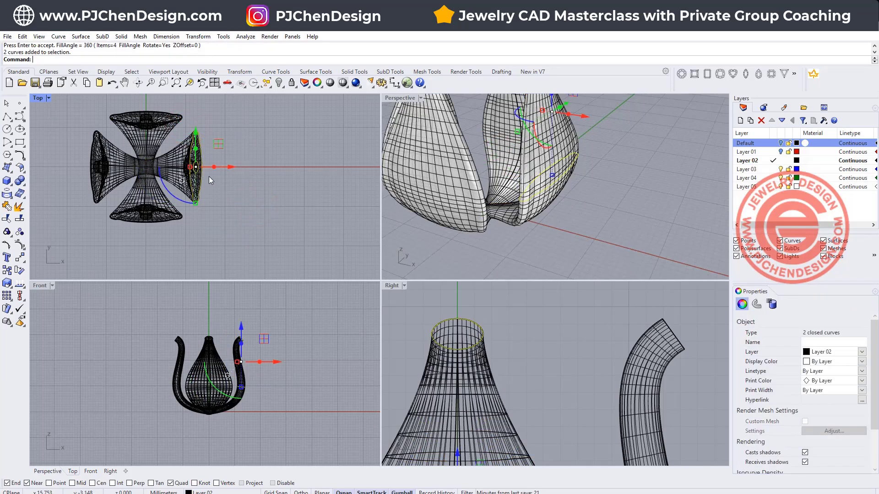
left_click_drag(195, 203, 194, 203)
left_click_drag(196, 212, 186, 166)
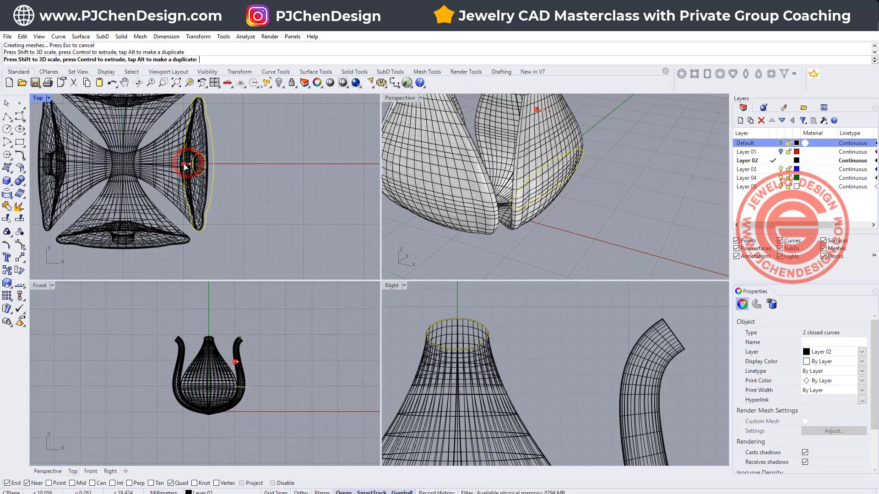
left_click_drag(198, 229, 197, 242)
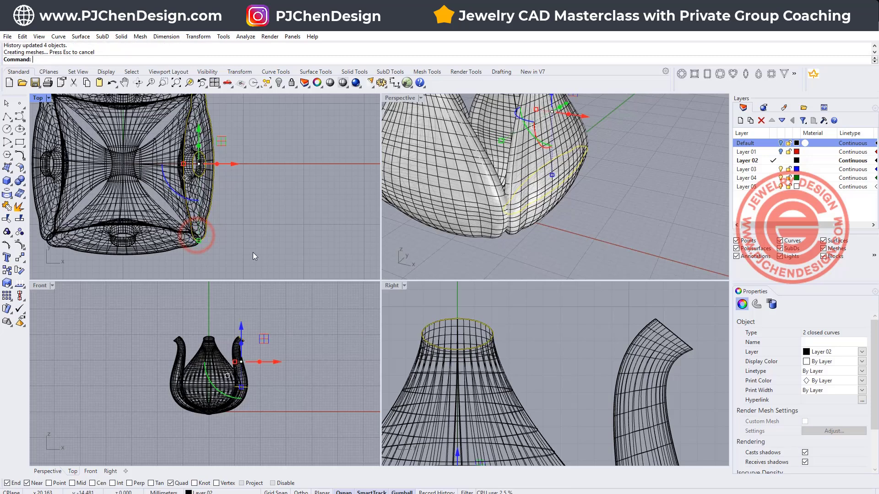
left_click(255, 252)
- Close the open upper end of the original swept piece with a Patch surface using 10 U spans and 10 V spans
scroll(256, 252, "down", 4)
scroll(436, 232, "down", 3)
right_click_drag(440, 232, 483, 201)
scroll(476, 158, "up", 4)
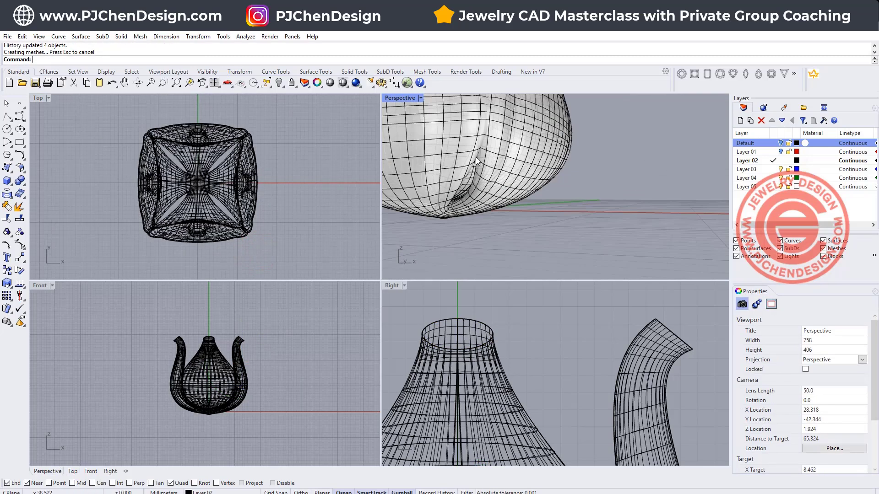
scroll(501, 190, "down", 6)
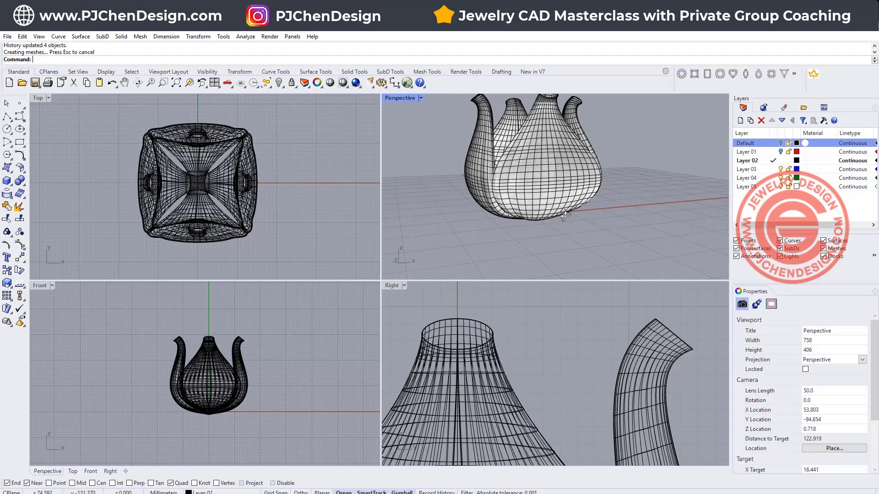
right_click_drag(501, 191, 516, 202)
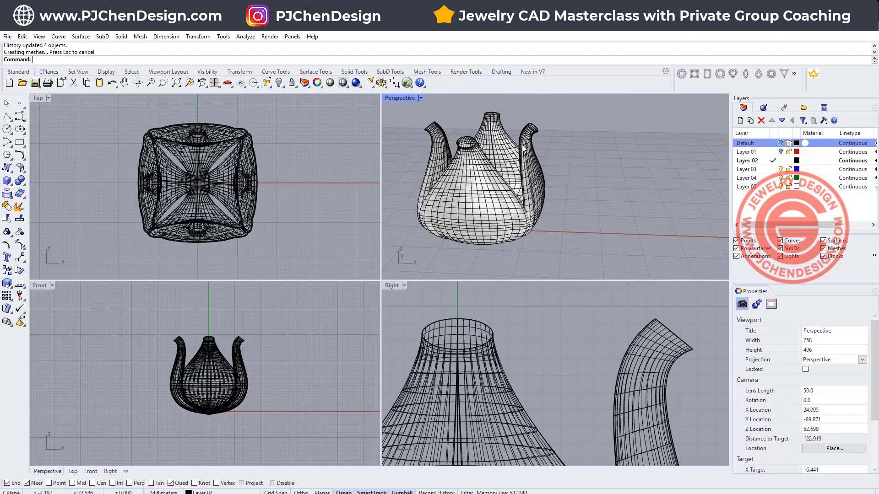
scroll(523, 148, "up", 6)
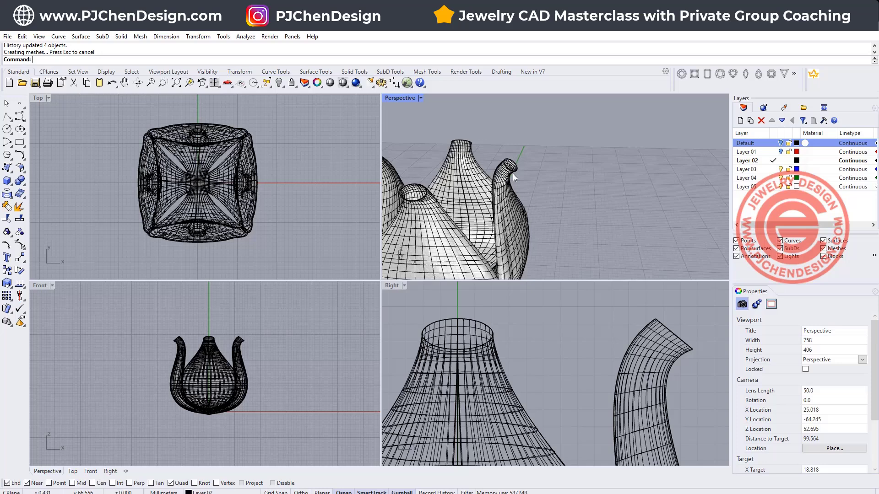
double_click(397, 98)
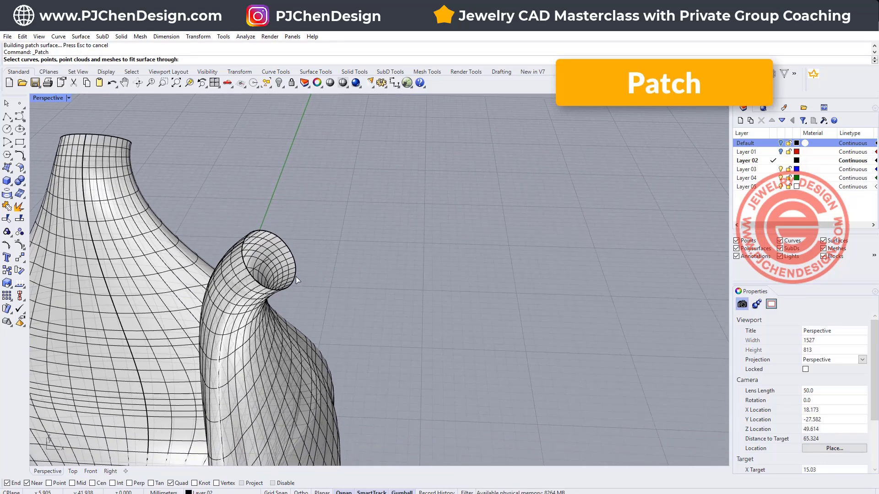
left_click(296, 279)
left_click(322, 308)
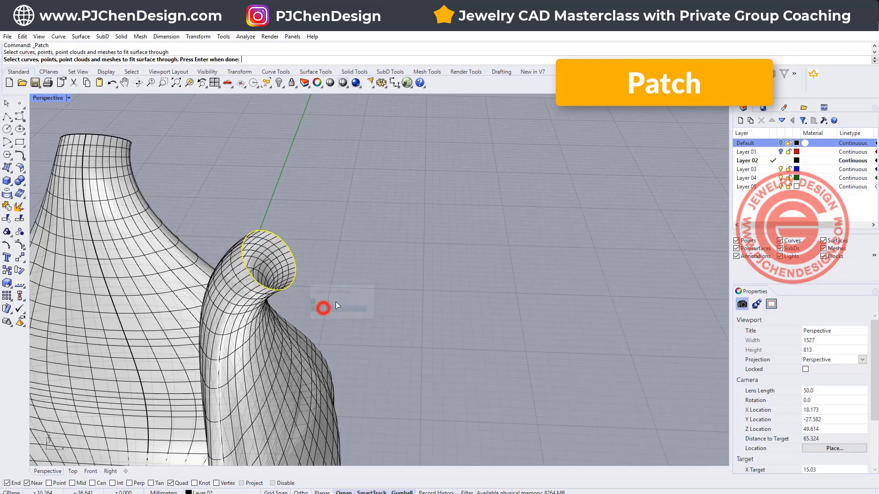
key("Return")
left_click(476, 340)
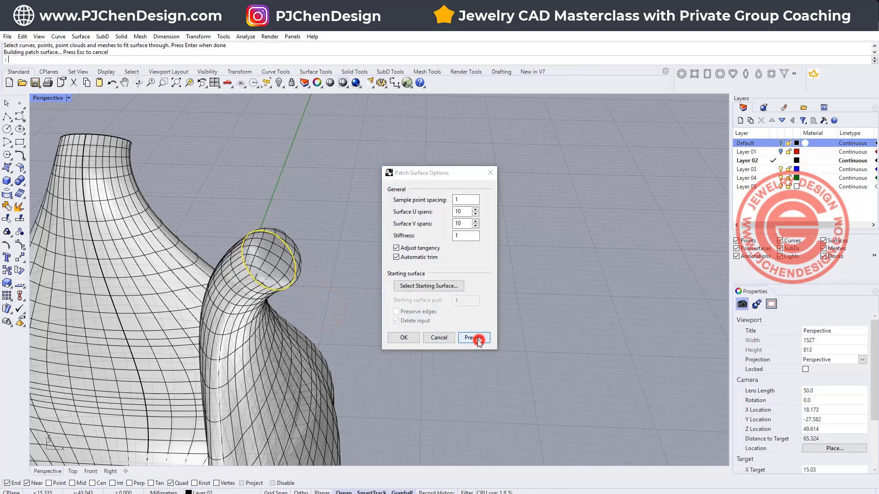
left_click(394, 337)
- Select all surfaces and move them along negative X away from the input curves, accepting the broken history
right_click_drag(339, 258, 487, 272)
scroll(438, 196, "down", 6)
scroll(398, 223, "down", 4)
right_click_drag(450, 249, 432, 263)
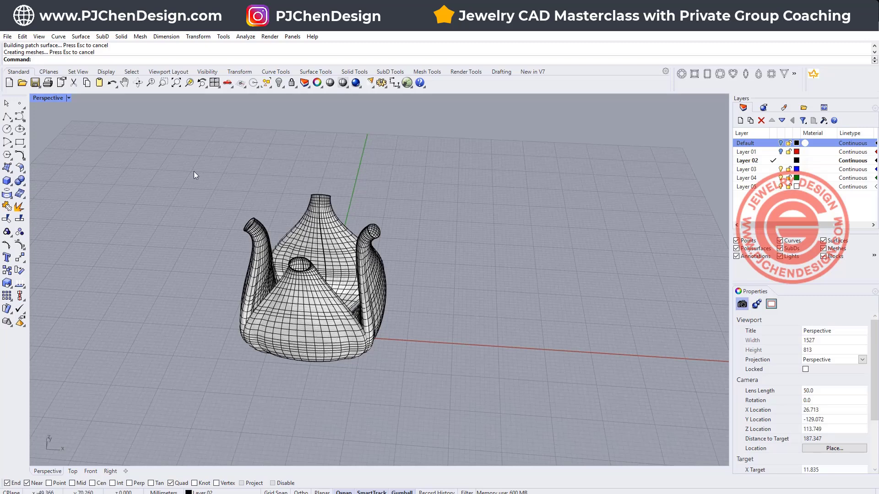
left_click(265, 82)
left_click(317, 138)
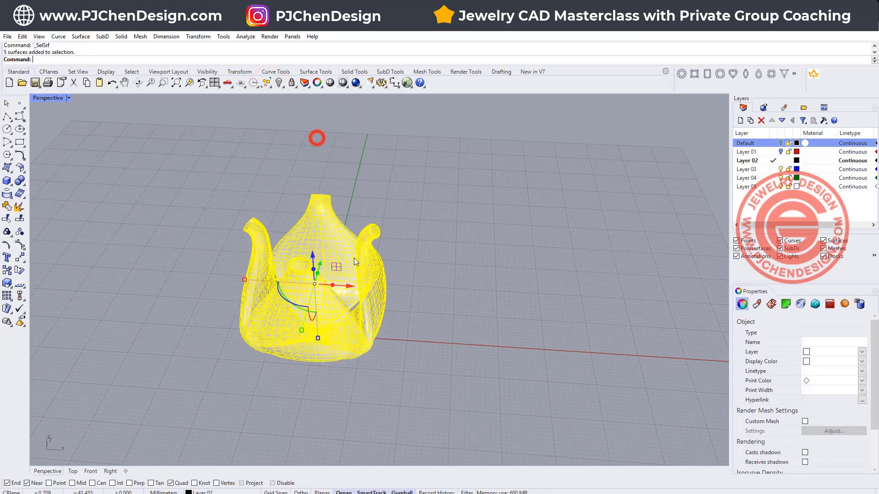
left_click_drag(351, 286, 140, 275)
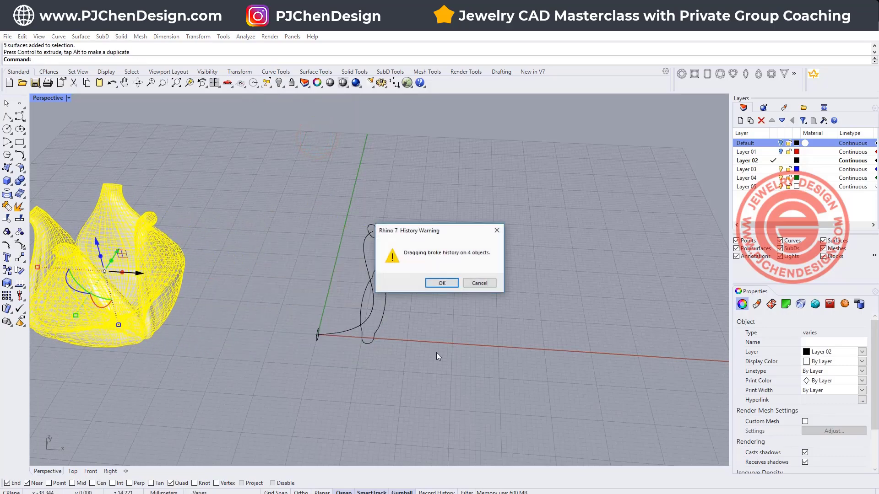
left_click(442, 285)
left_click(551, 298)
- Hide the moved surfaces, leaving only the rail and profile curves on screen
right_click_drag(465, 215, 450, 274)
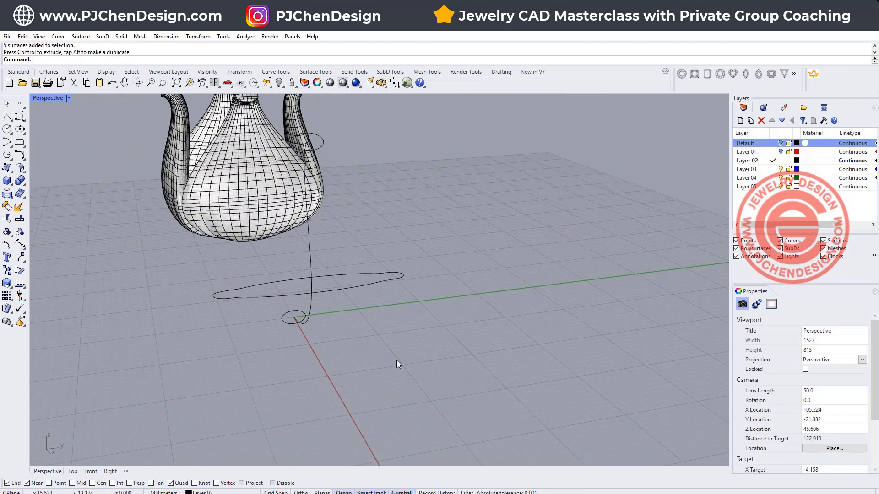
double_click(48, 98)
left_click_drag(69, 136, 195, 239)
left_click(279, 82)
- Draw a degree 3 control-point curve with six points in the Right view, bulging outward from the upper profile's side to the lower profile's side
mouse_move(594, 215)
right_mouse_down()
mouse_move(567, 204)
mouse_move(584, 204)
right_mouse_up()
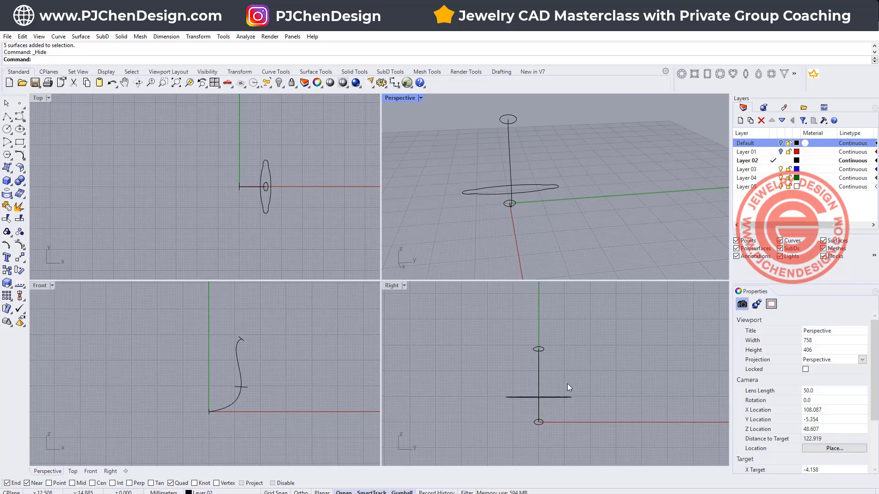
right_click_drag(568, 384, 487, 343)
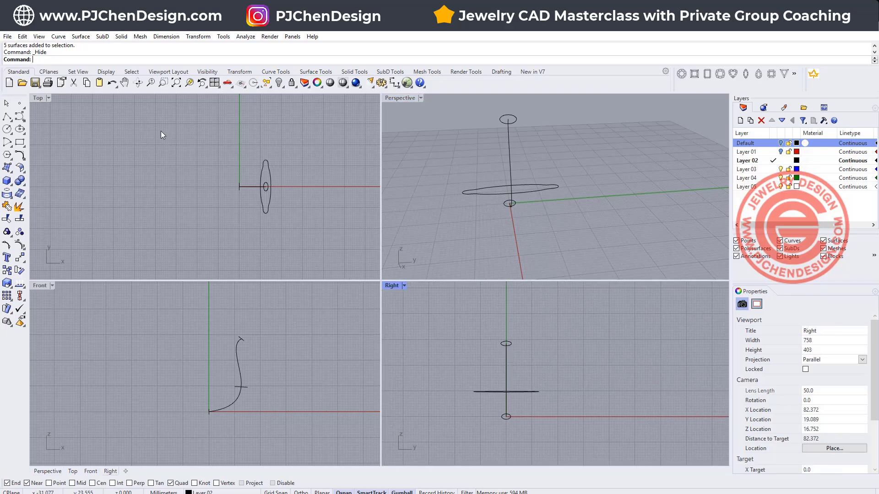
left_click(20, 117)
scroll(476, 363, "up", 2)
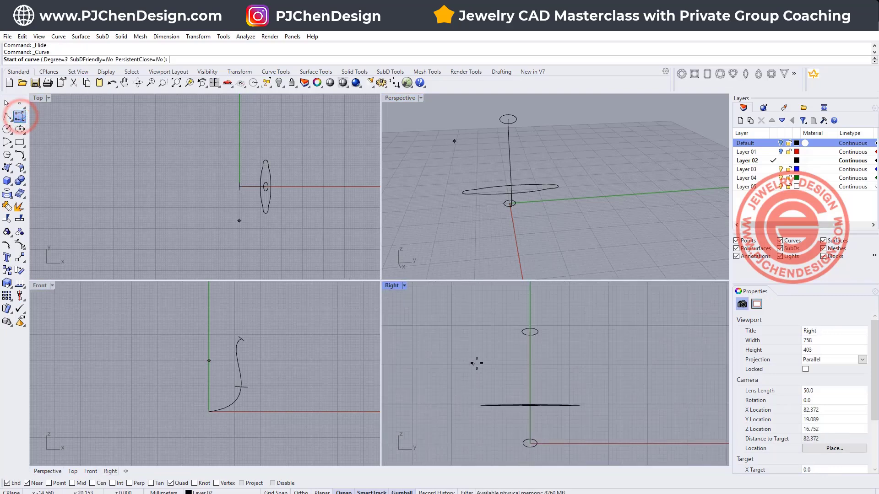
left_click(521, 332)
left_click(476, 332)
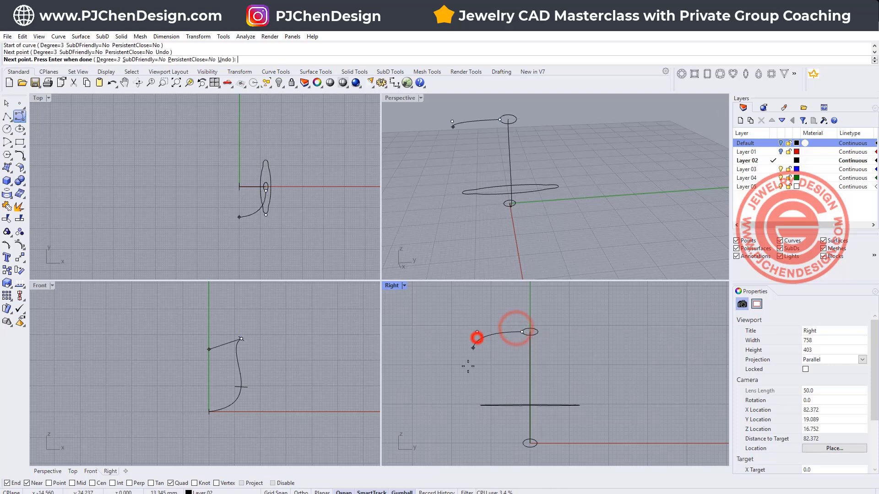
left_click(467, 376)
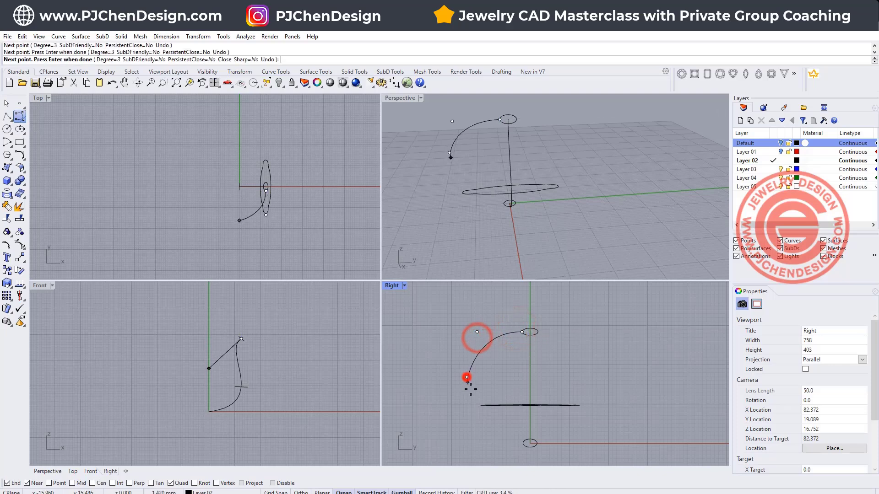
left_click(485, 422)
left_click(502, 444)
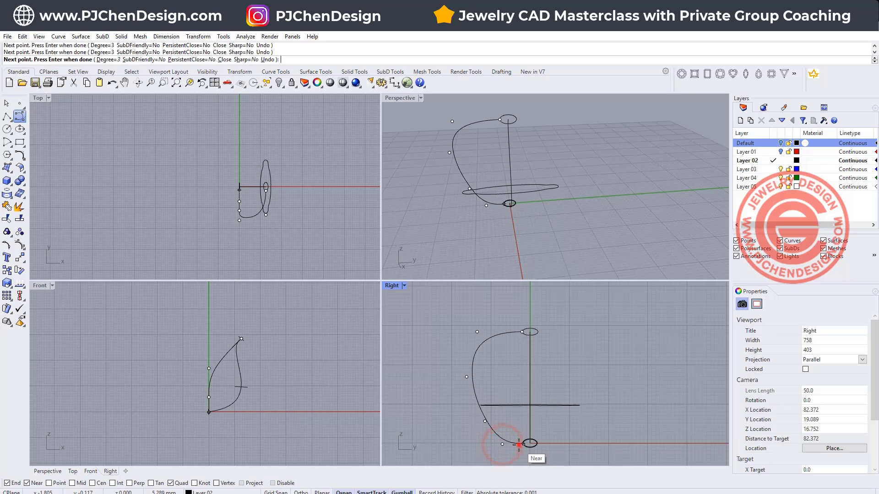
left_click(518, 444)
key("Return")
- Reshape the new side curve by moving its two upper bulge points inward and its lower bulge point outward
left_click(475, 347)
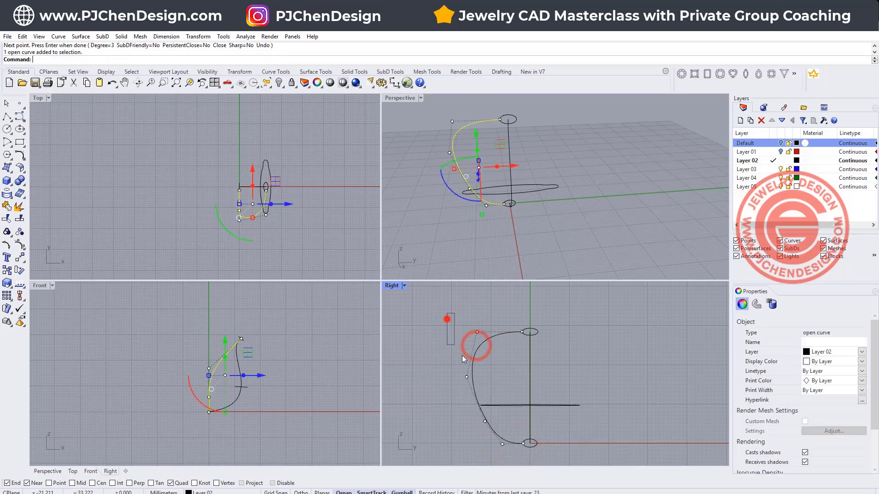
left_click_drag(463, 355, 491, 387)
left_click_drag(507, 357, 524, 364)
left_click(484, 422)
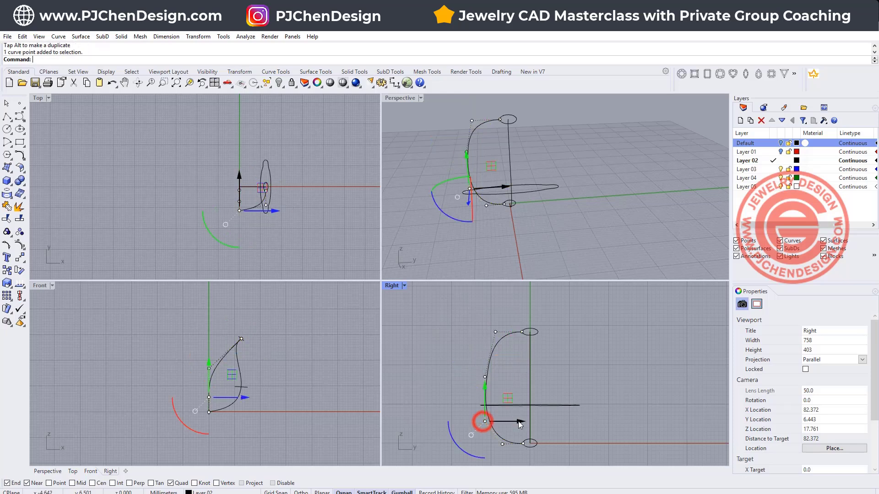
left_click_drag(521, 422, 506, 422)
key("Escape")
key("Escape")
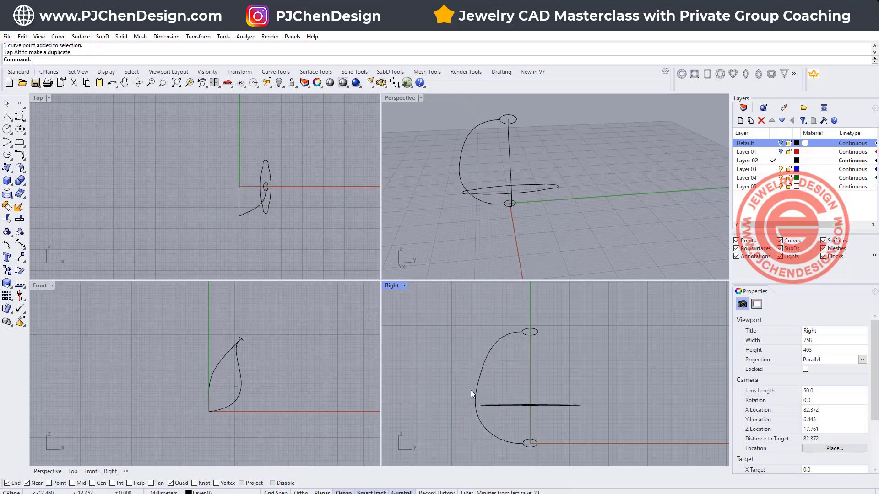
- Project the reshaped side curve onto the Right view's construction plane with ProjectToCPlane, deleting the input curve
right_click_drag(496, 375, 495, 362)
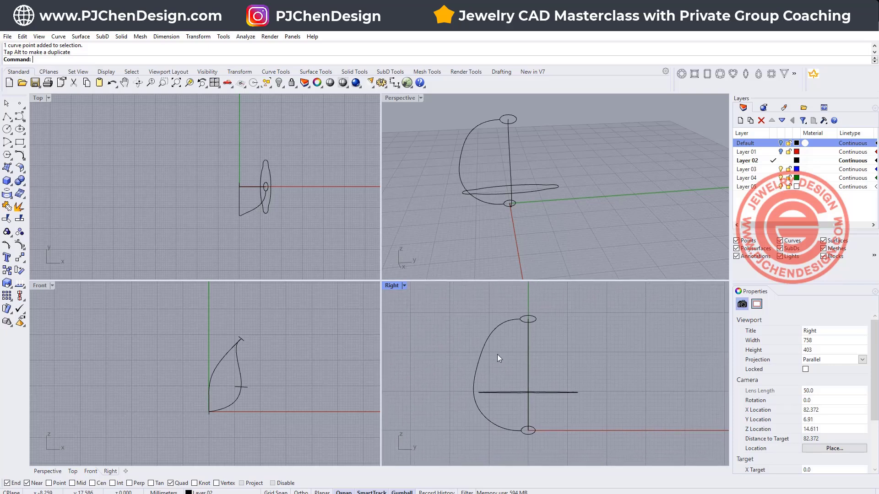
right_click_drag(512, 186, 572, 182)
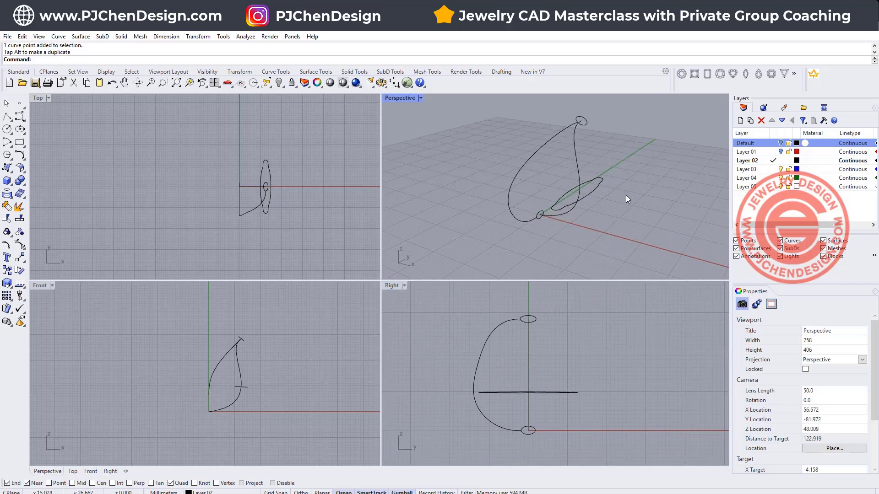
mouse_move(626, 195)
right_mouse_down()
mouse_move(580, 191)
mouse_move(632, 208)
mouse_move(668, 206)
mouse_move(632, 194)
right_mouse_up()
left_click(554, 158)
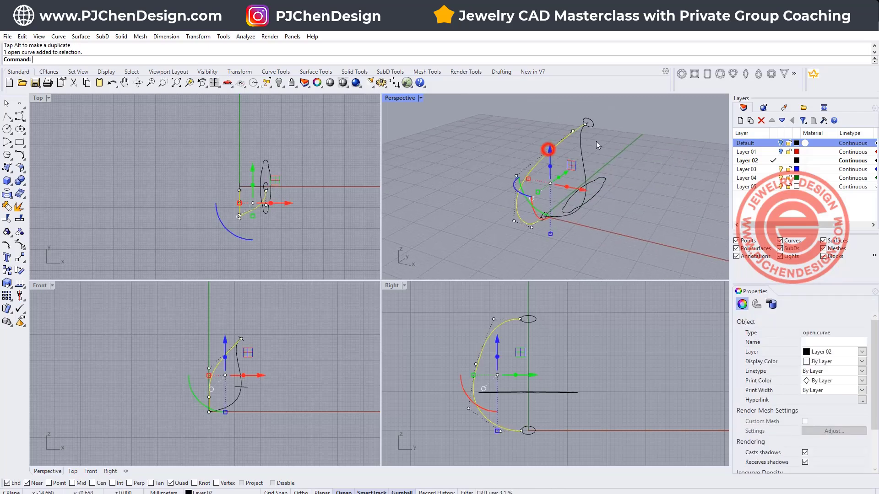
left_click(581, 354)
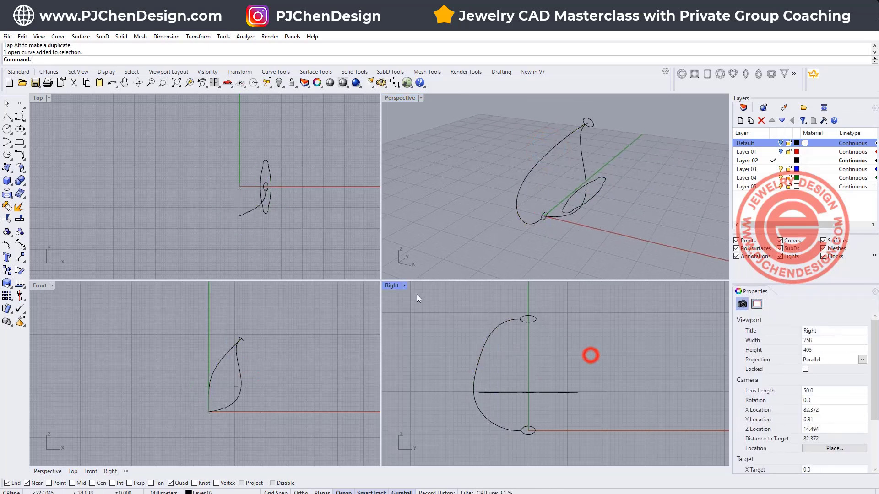
double_click(392, 285)
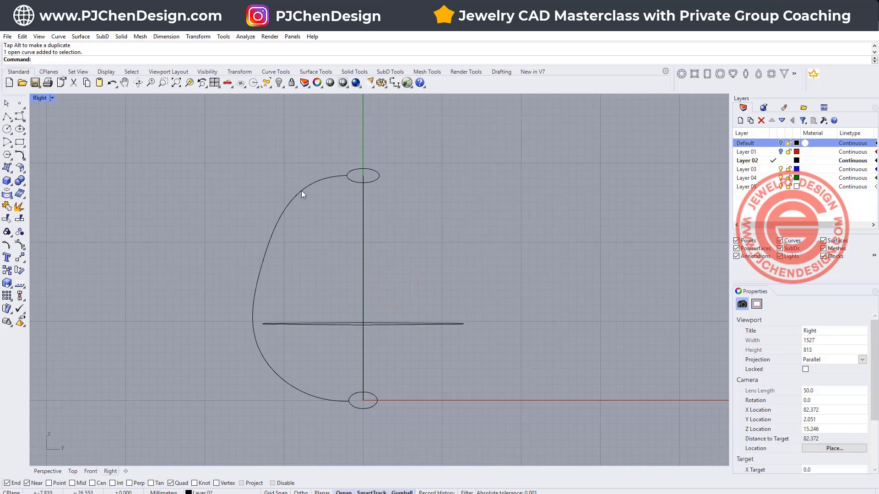
left_click(301, 191)
type("Proj")
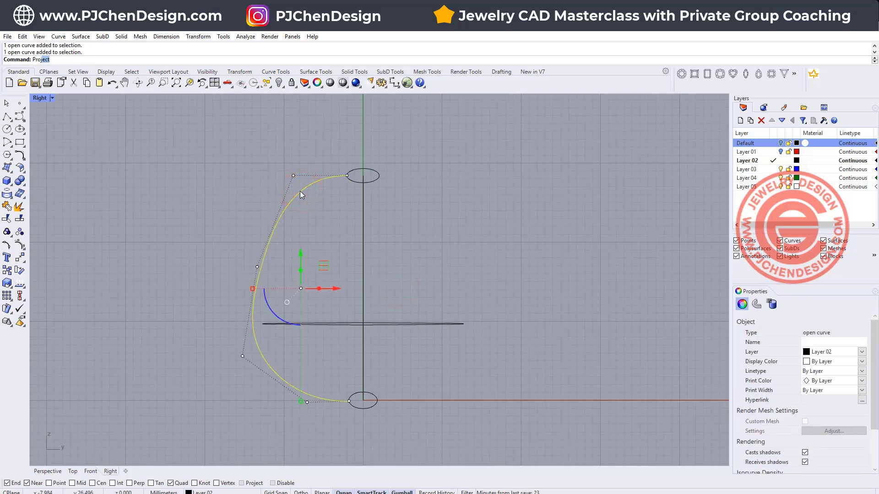
type("ect")
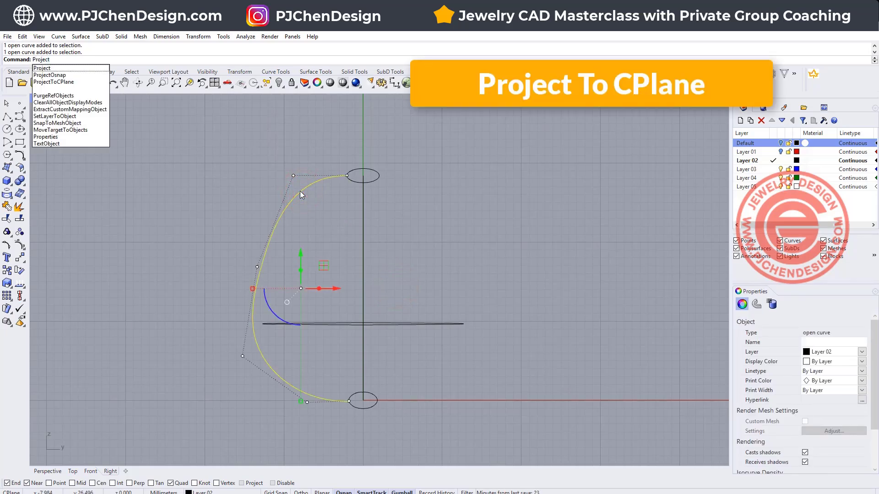
left_click(97, 81)
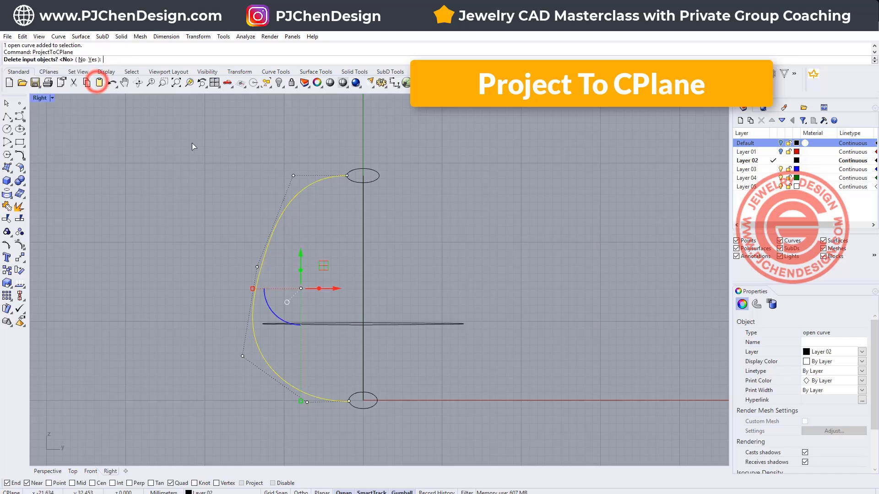
left_click(93, 60)
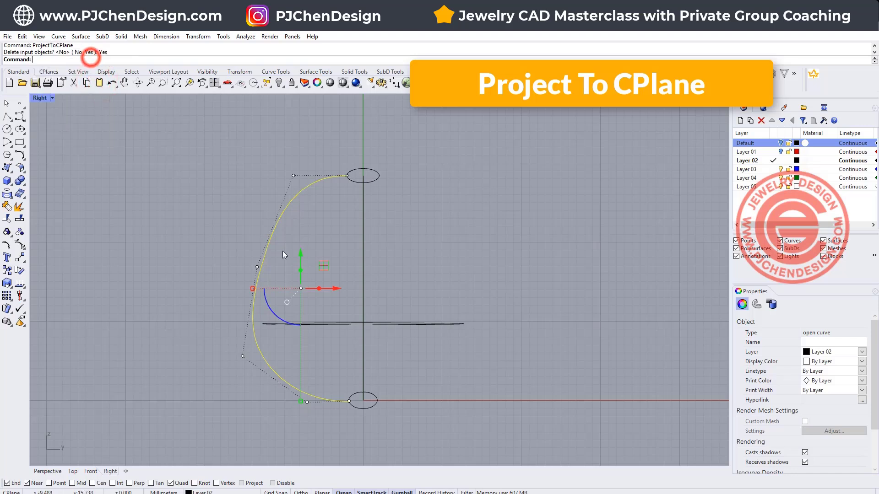
- Examine the flattened side curve and the centre rail curve from several angles in the Perspective view
double_click(40, 98)
left_click(447, 169)
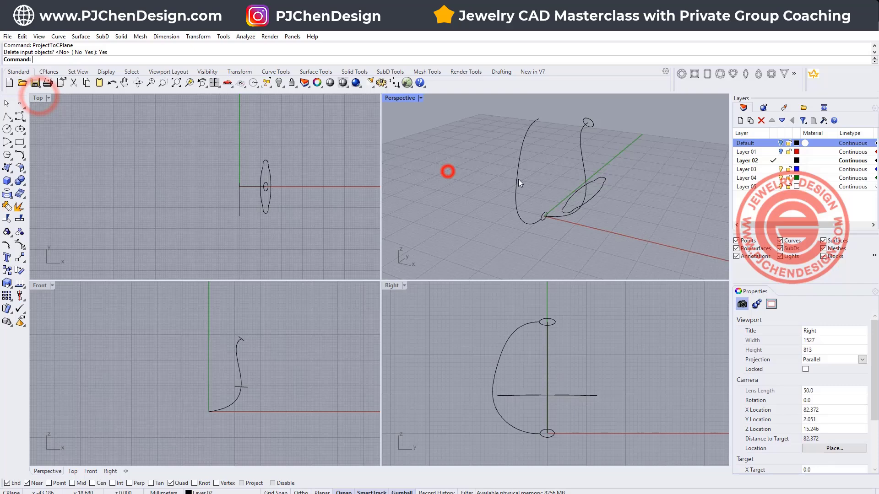
left_click(538, 196)
right_click_drag(648, 233, 622, 215)
left_click(623, 212)
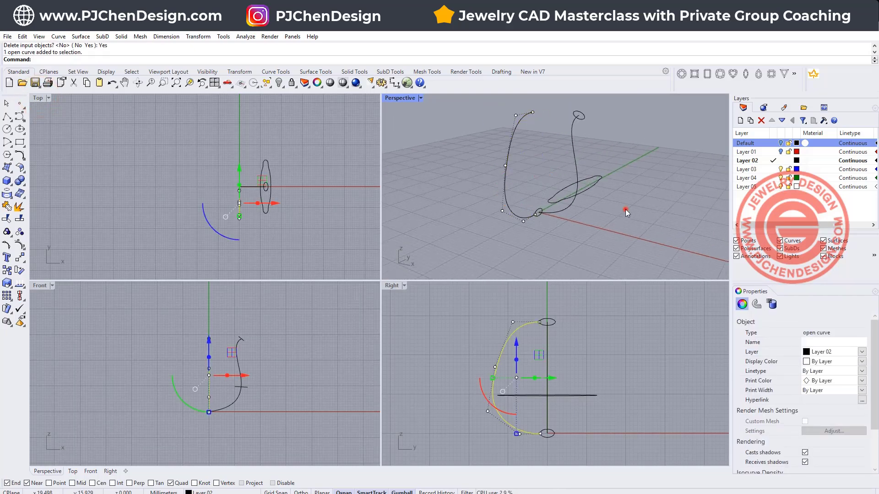
left_click(516, 130)
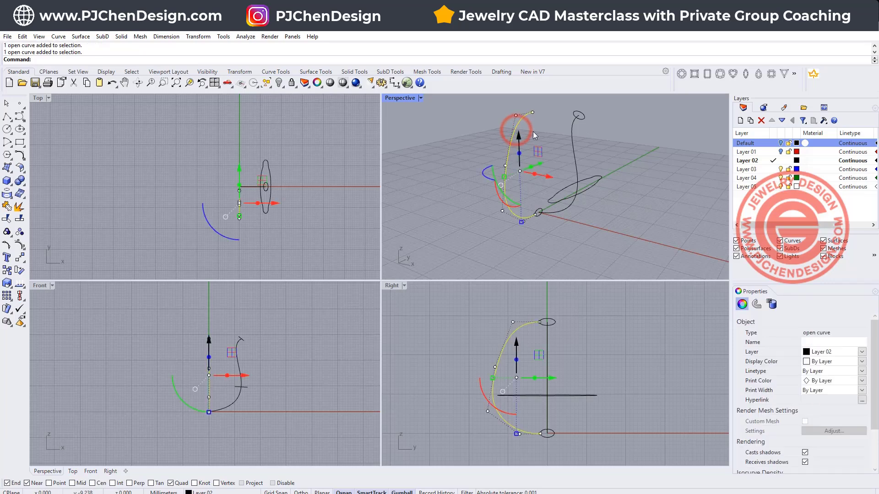
left_click(572, 140)
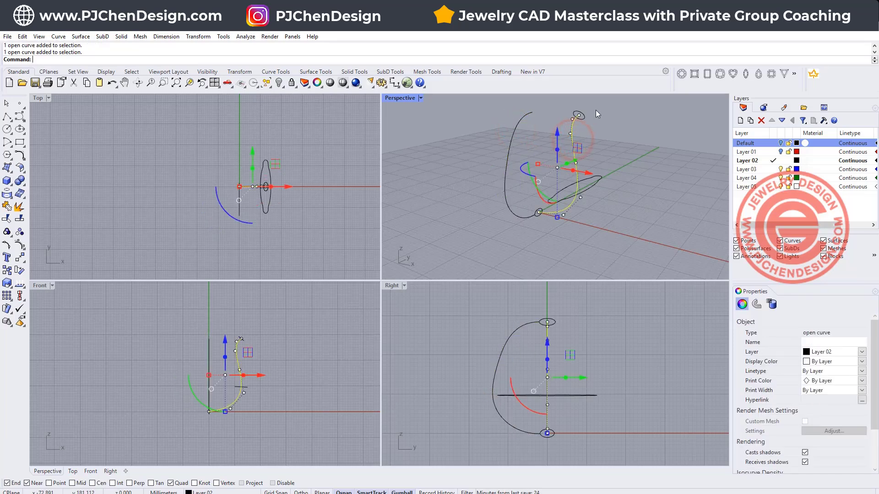
left_click(621, 245)
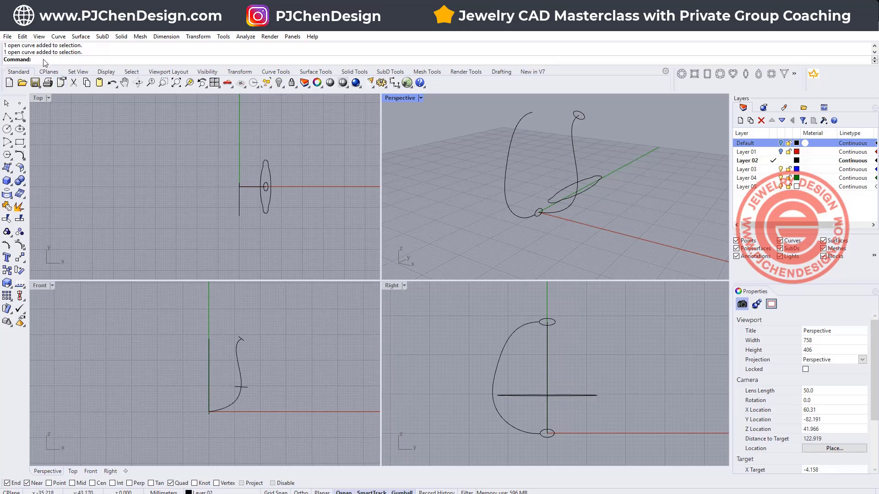
- Create a combined 3D curve with Curve from 2 Views, using the flattened side curve and the centre rail curve
left_click(20, 156)
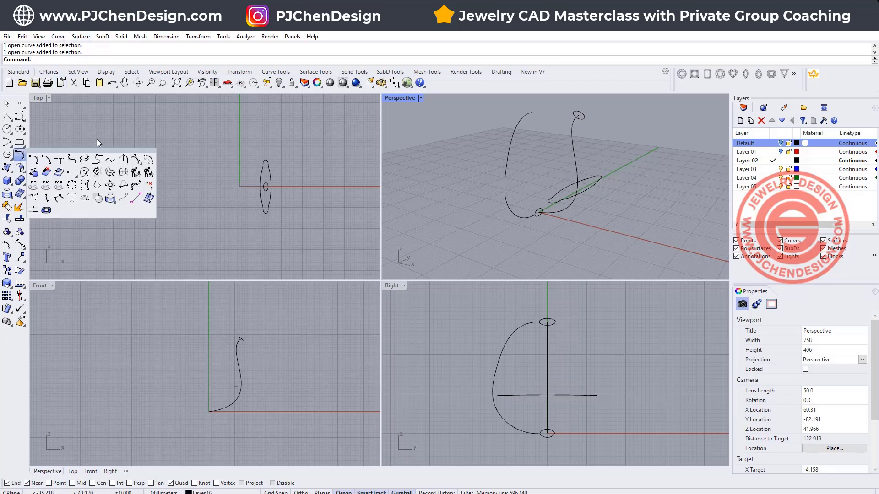
left_click(110, 183)
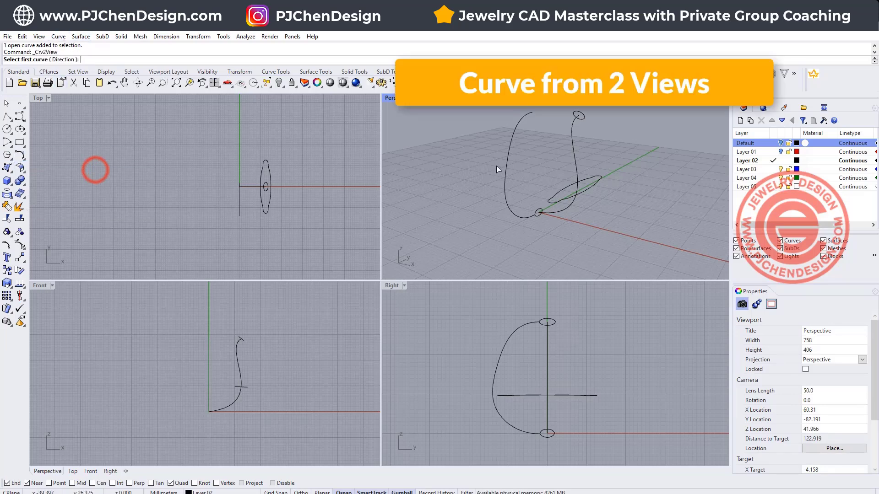
left_click(510, 146)
left_click(575, 150)
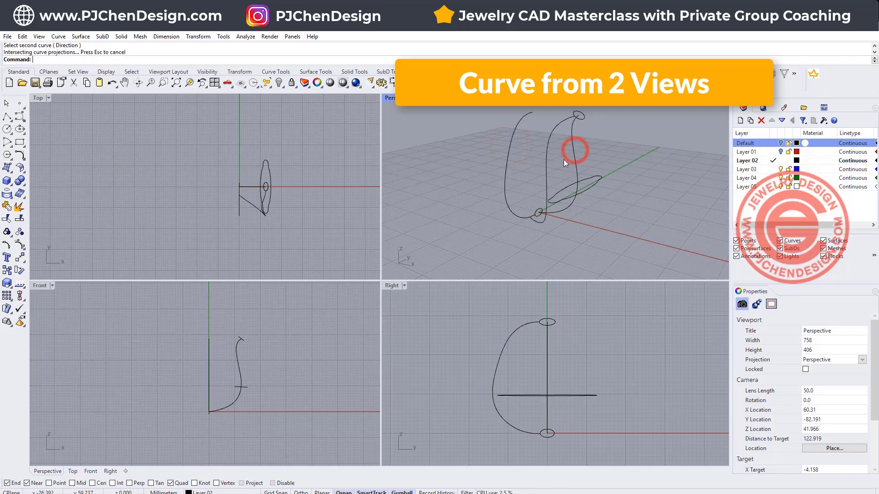
- Set the new 3D curve's display color to Red
right_click_drag(551, 176, 577, 231)
left_click(861, 364)
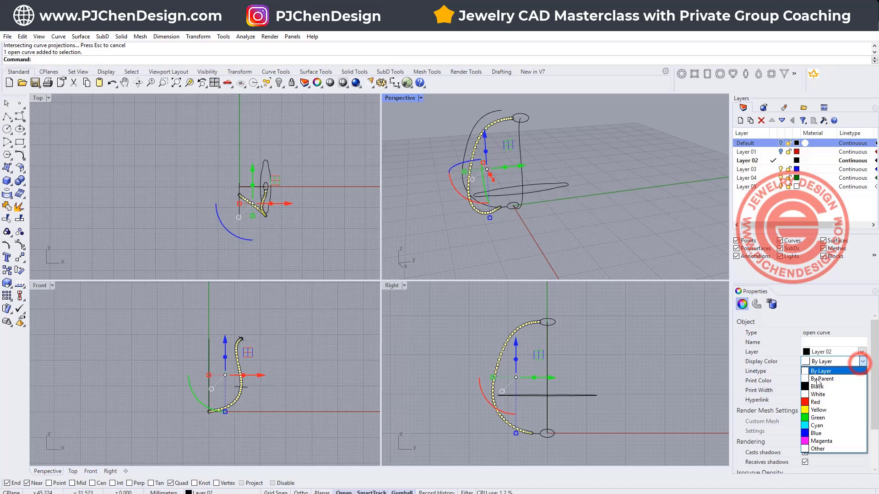
left_click(818, 401)
left_click(603, 186)
- Mirror the red curve across the X axis through the origin in the Top view, keeping the original
right_click_drag(600, 186, 508, 213)
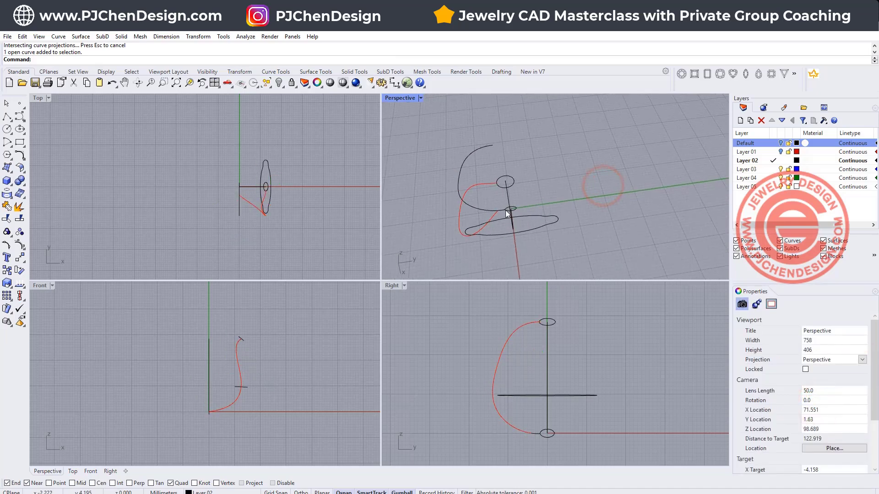
left_click(456, 218)
right_click_drag(194, 181, 141, 170)
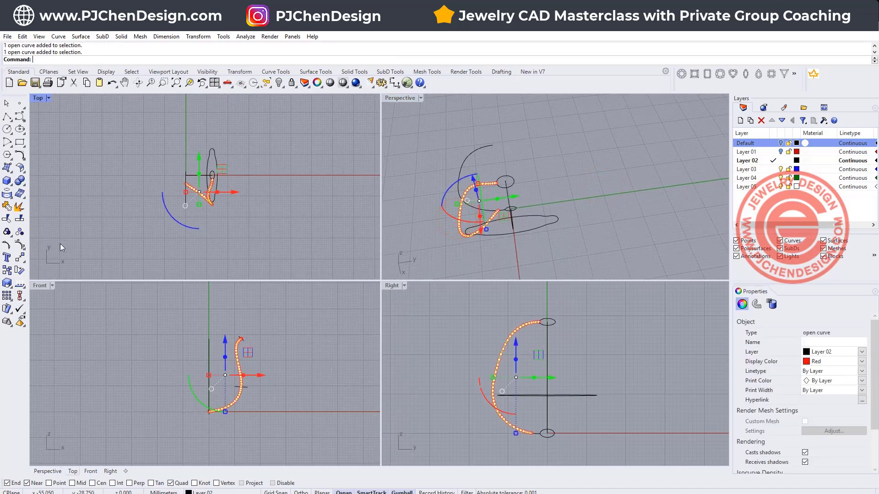
left_click(20, 257)
left_click(186, 175)
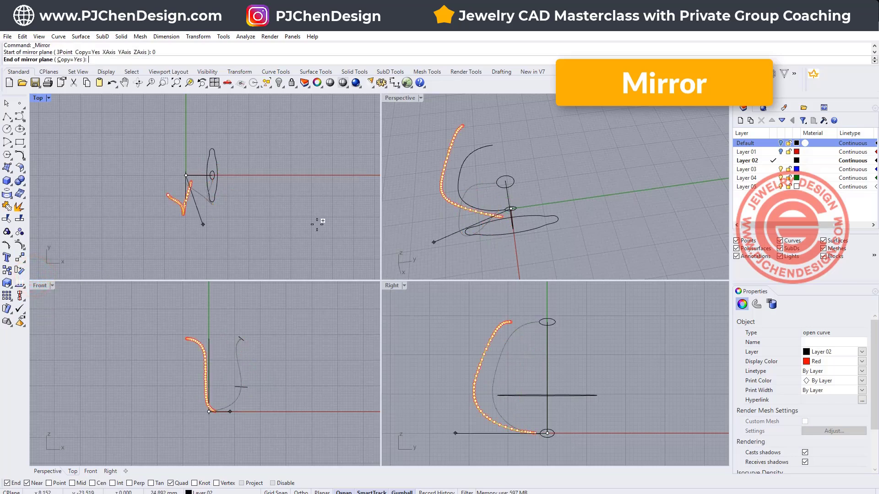
left_click(305, 175)
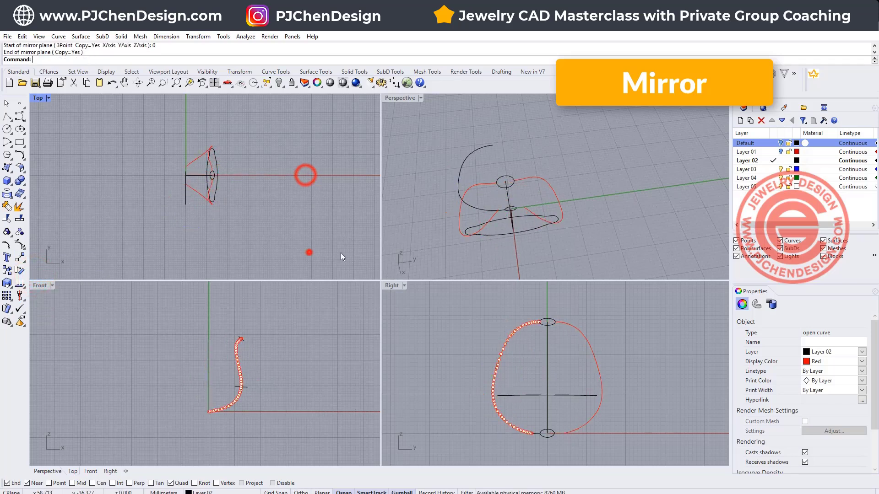
left_click(309, 252)
- Hide the flattened side curve so that only the two red curves, centre curve and profiles are shown
left_click(469, 156)
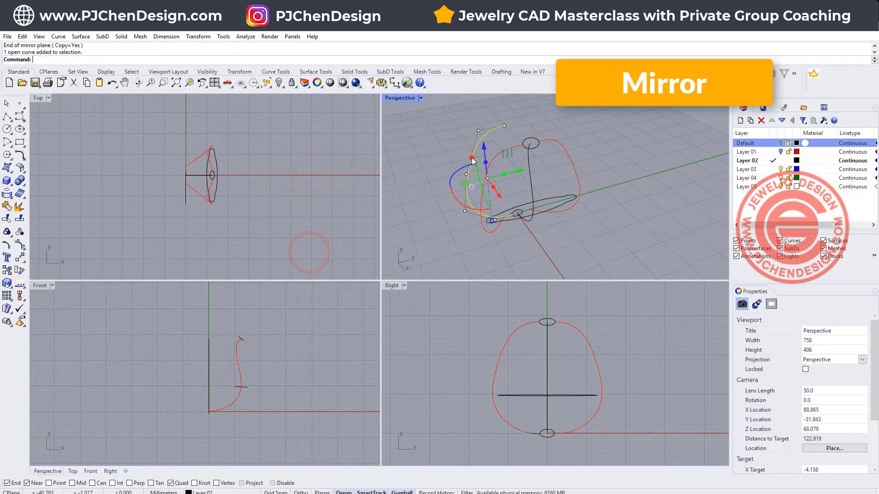
left_click(278, 83)
right_click_drag(475, 190, 564, 173)
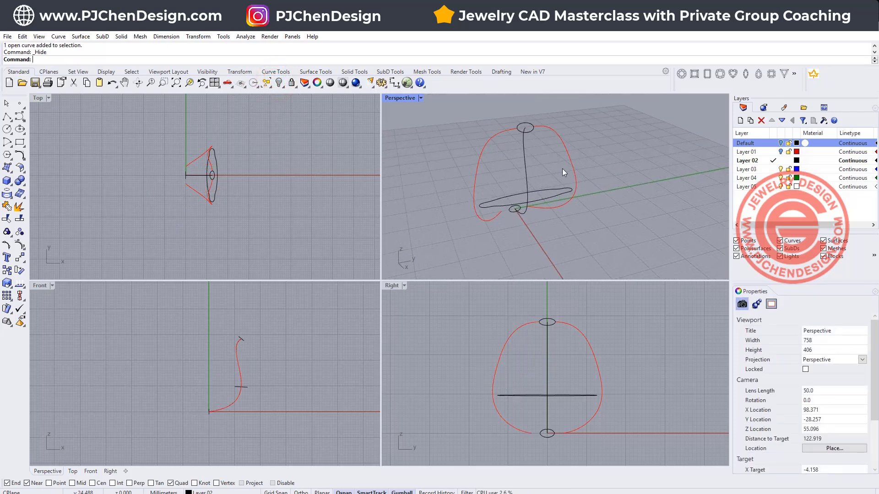
left_click(569, 158)
left_click(477, 157)
left_click(608, 227)
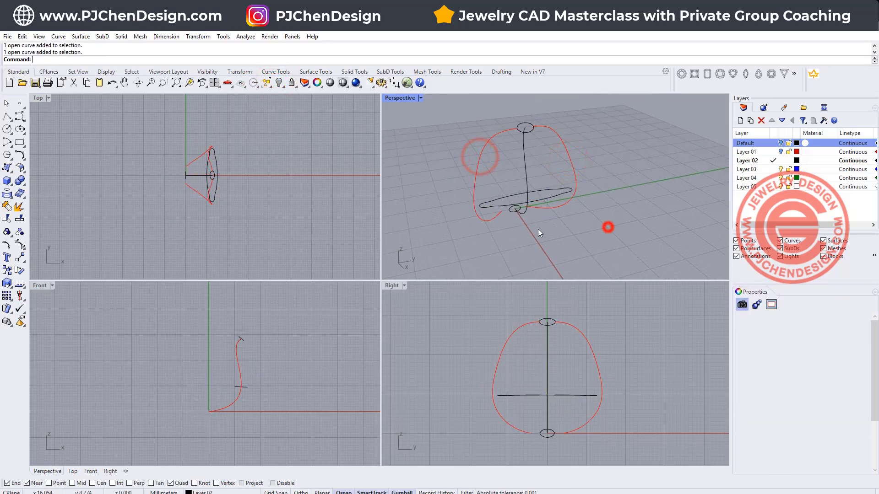
- Scale the lowest profile wider along Y so its ends reach the ends of the two red curves
scroll(529, 133, "up", 8)
scroll(524, 156, "down", 6)
right_click_drag(546, 237, 530, 201, "shift")
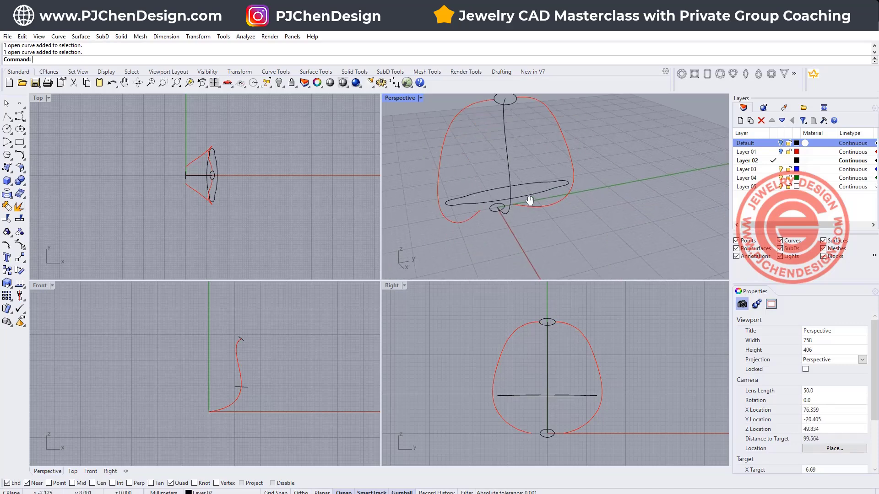
scroll(489, 206, "up", 4)
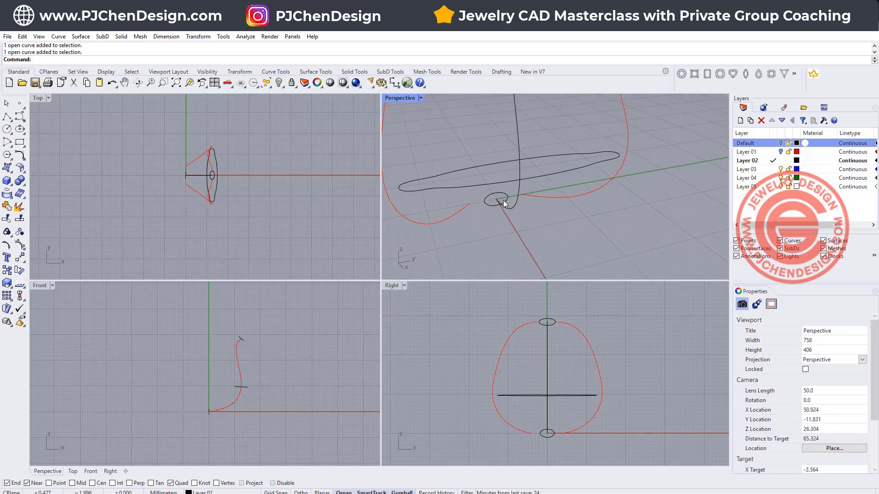
left_click(489, 202)
scroll(488, 202, "up", 7)
left_click_drag(487, 201, 454, 208)
left_click(512, 258)
- Scale the long middle profile slightly wider along Y to meet the two red curves
scroll(502, 181, "down", 7)
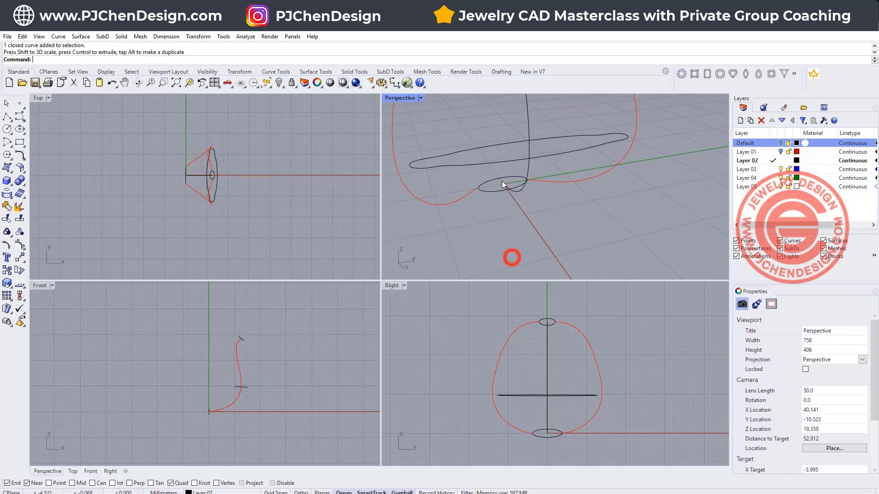
right_click_drag(501, 181, 535, 226)
left_click(524, 221)
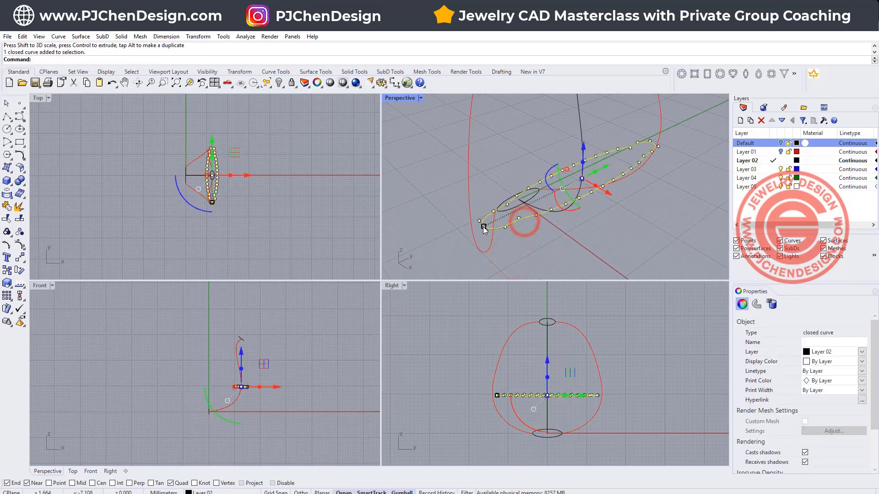
left_click_drag(483, 227, 476, 234)
left_click(582, 243)
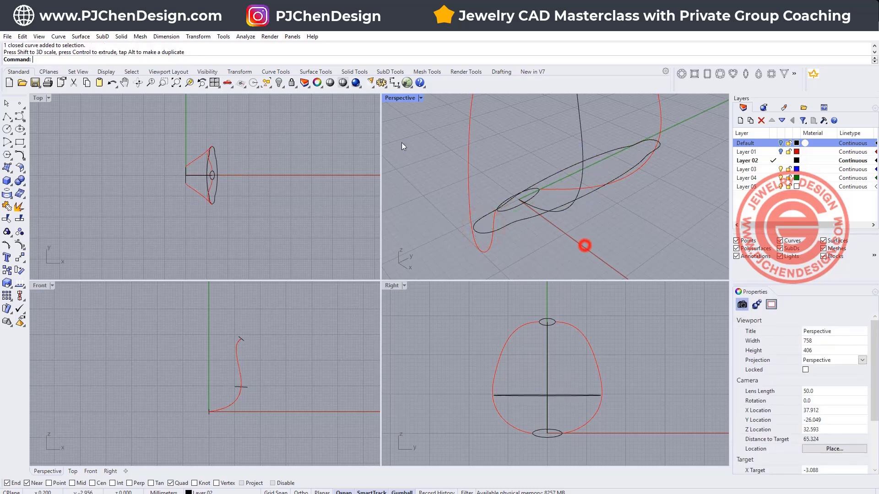
- Maximize the Perspective view and fine-tune the middle profile's Y width so its ends touch the red curves
double_click(400, 97)
right_click_drag(535, 280, 442, 271)
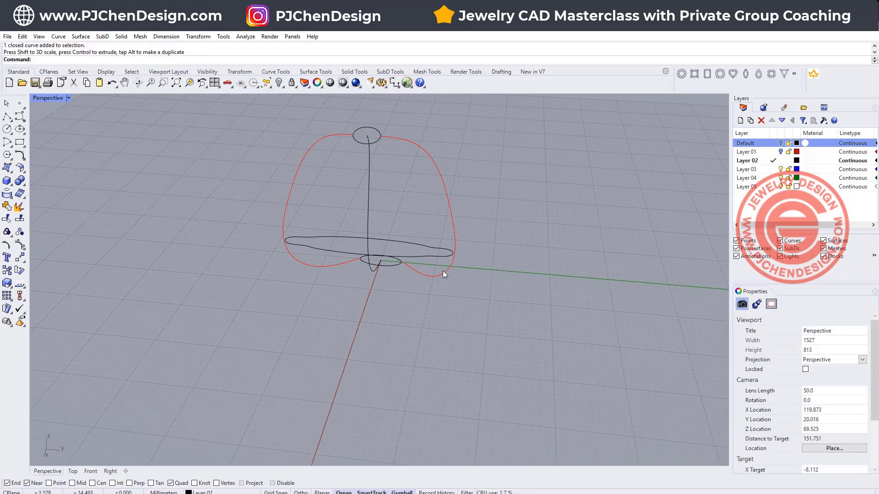
right_click_drag(490, 242, 514, 265)
right_click_drag(434, 236, 477, 250)
left_click(463, 265)
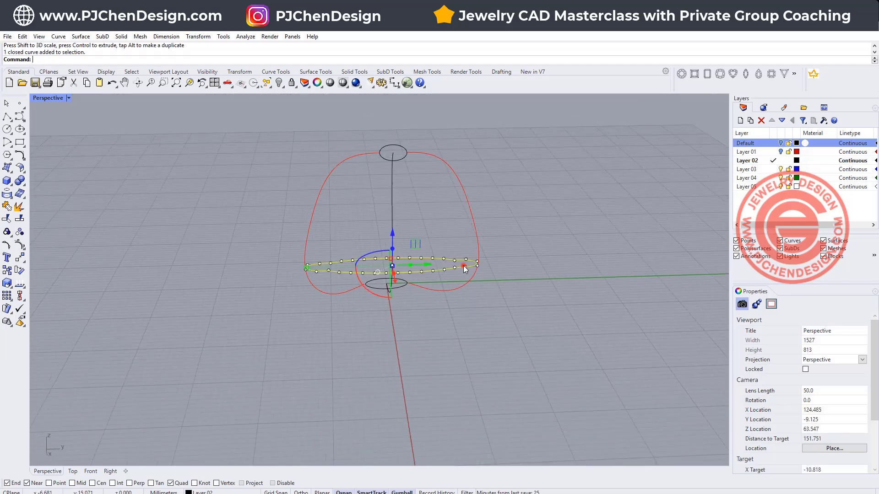
scroll(305, 270, "up", 4)
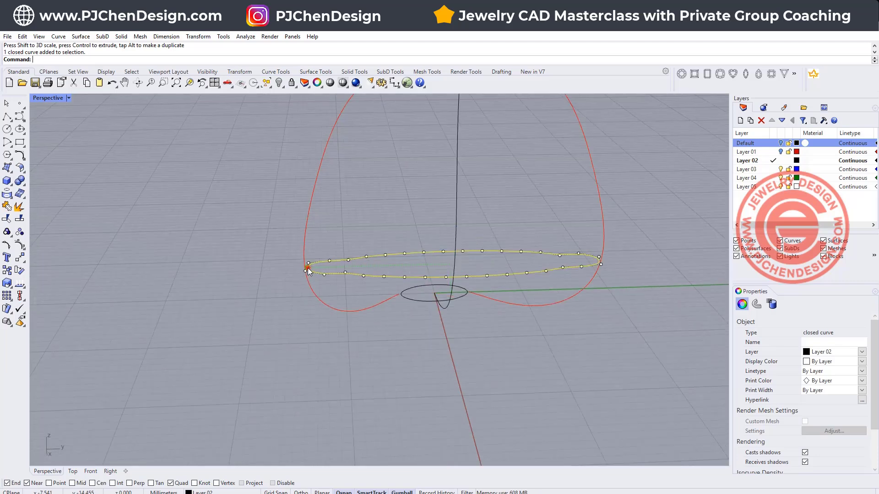
left_click_drag(305, 269, 303, 269)
left_click(543, 338)
scroll(543, 338, "down", 6)
right_click_drag(543, 338, 242, 225)
- Start a Sweep 2 Rails with the two red curves as rails and the three closed profiles as cross sections
left_click(81, 37)
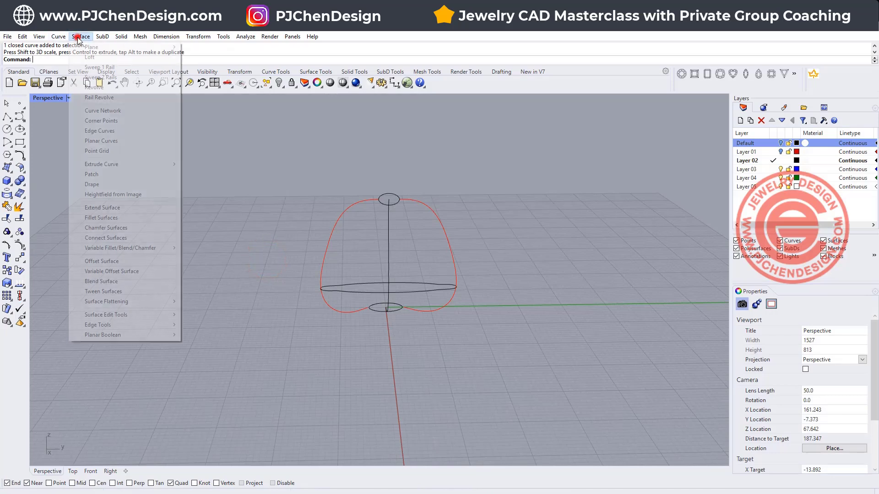
left_click(100, 81)
left_click(337, 228)
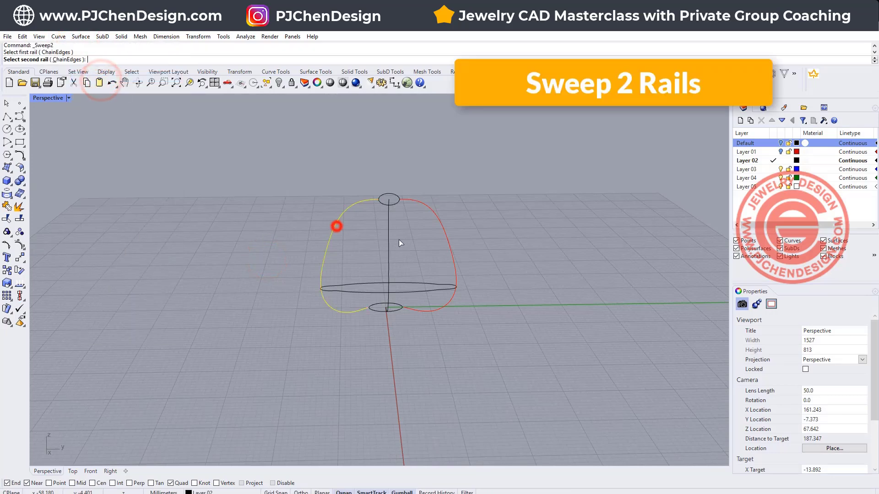
left_click(448, 249)
left_click(384, 201)
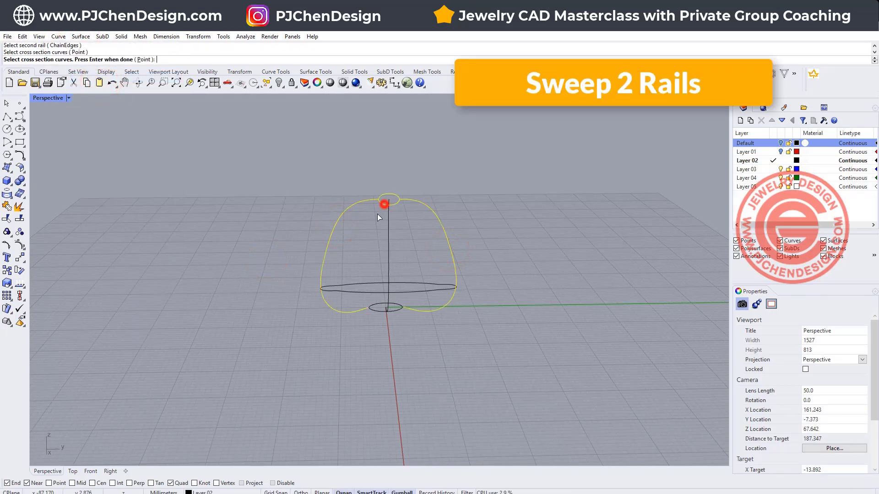
left_click(356, 290)
left_click(373, 313)
right_click(567, 349)
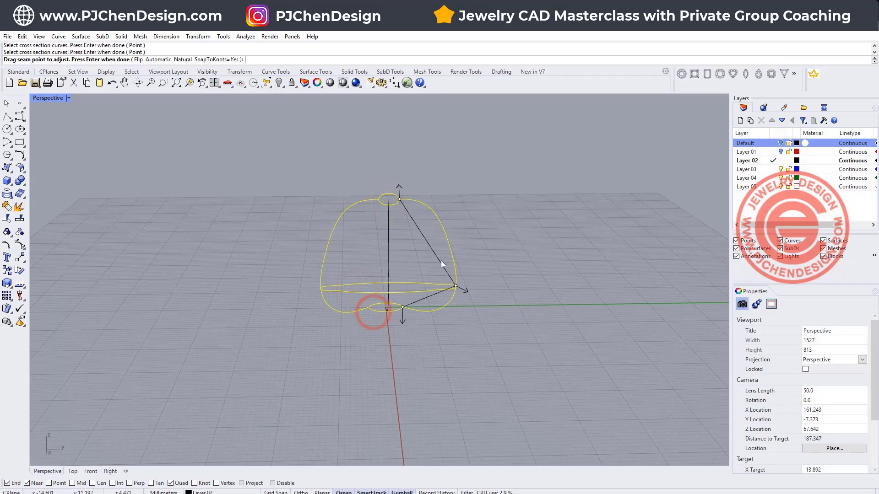
- Align the cross sections' seam points at the quadrants midway between the rails, on the same side, and accept them
right_click_drag(525, 251, 481, 270)
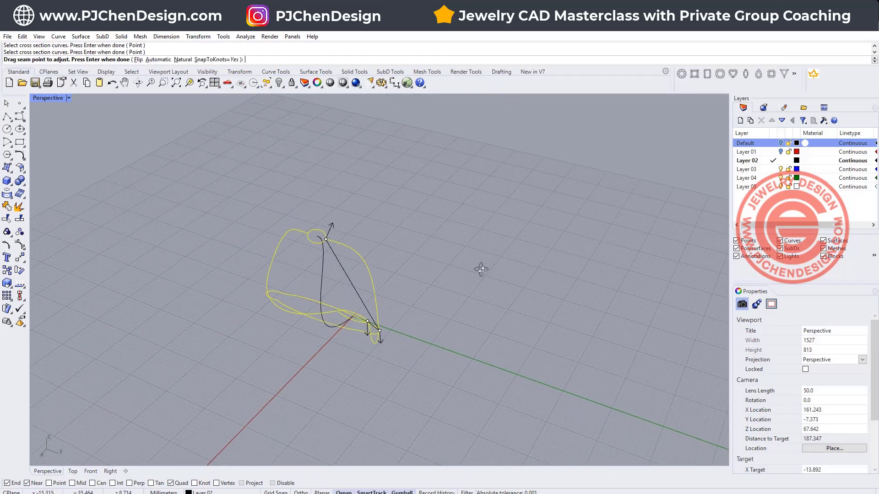
left_click(325, 239)
left_click(325, 228)
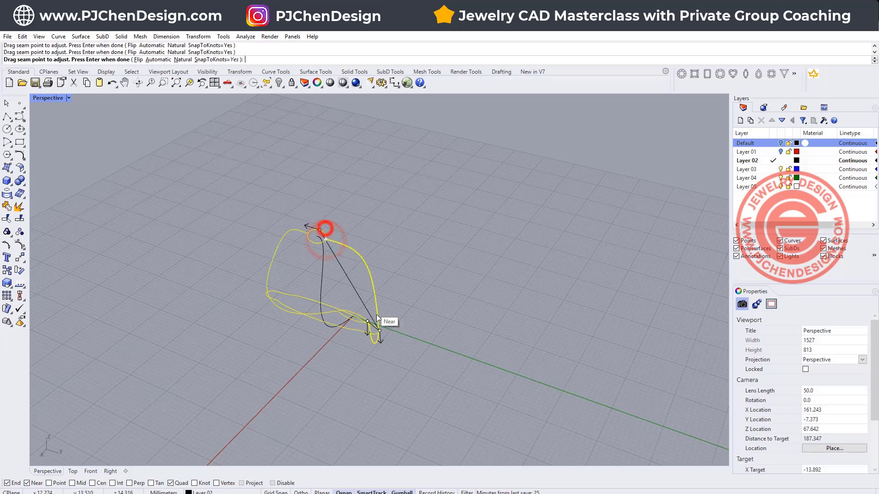
left_click(379, 330)
left_click(324, 302)
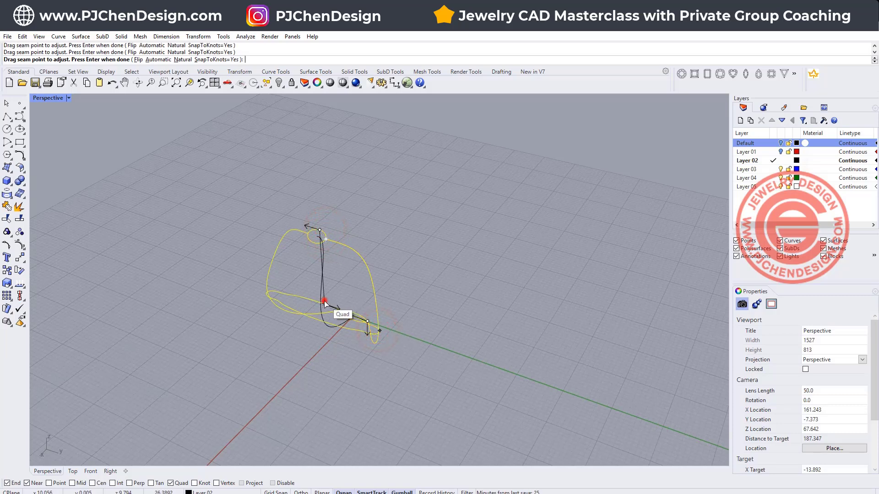
left_click(341, 308)
right_click_drag(396, 357, 513, 356)
key("Return")
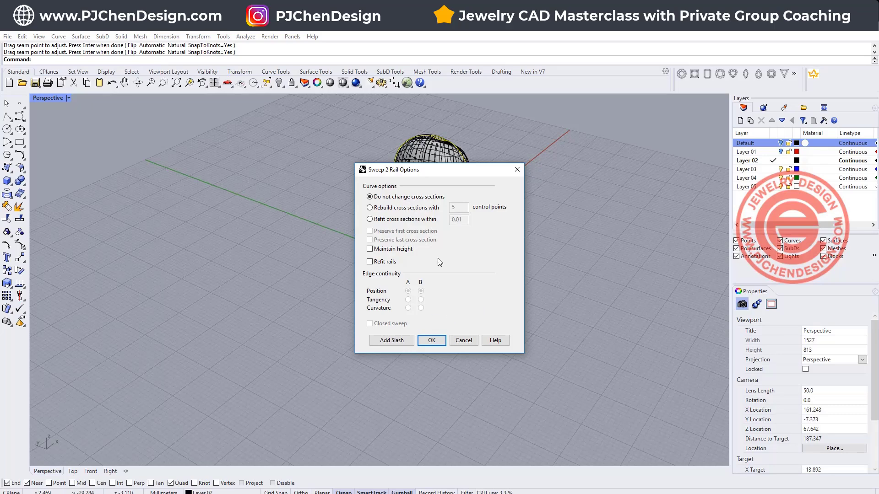
- Turn on Maintain height for the two-rail sweep, keep the cross sections unchanged, and create the surface
left_click_drag(443, 170, 645, 188)
right_click_drag(467, 215, 229, 201)
left_click(573, 267)
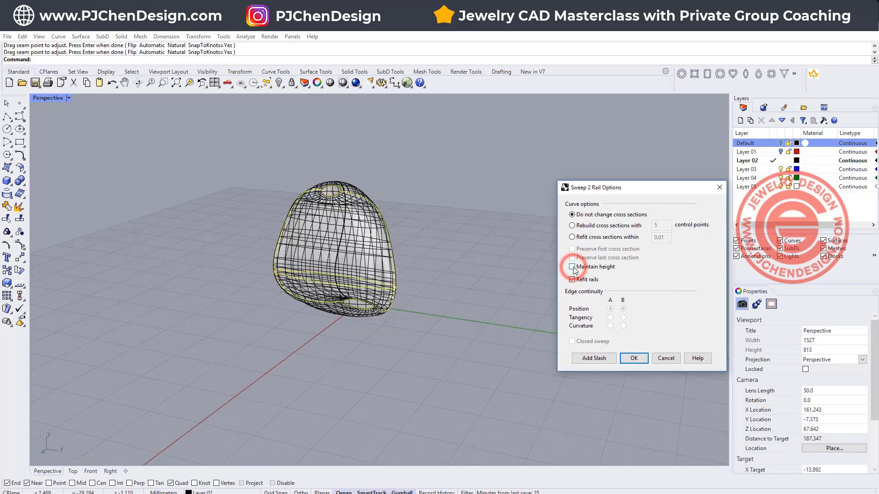
right_click_drag(393, 205, 405, 185)
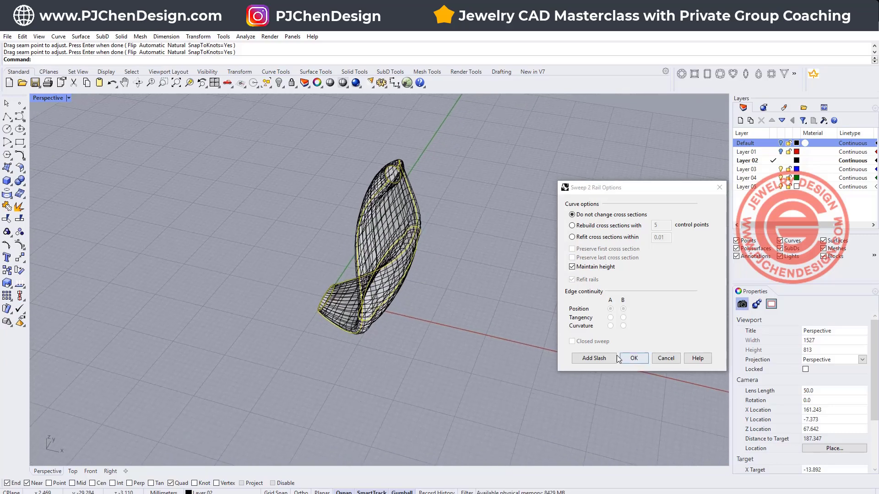
left_click(634, 359)
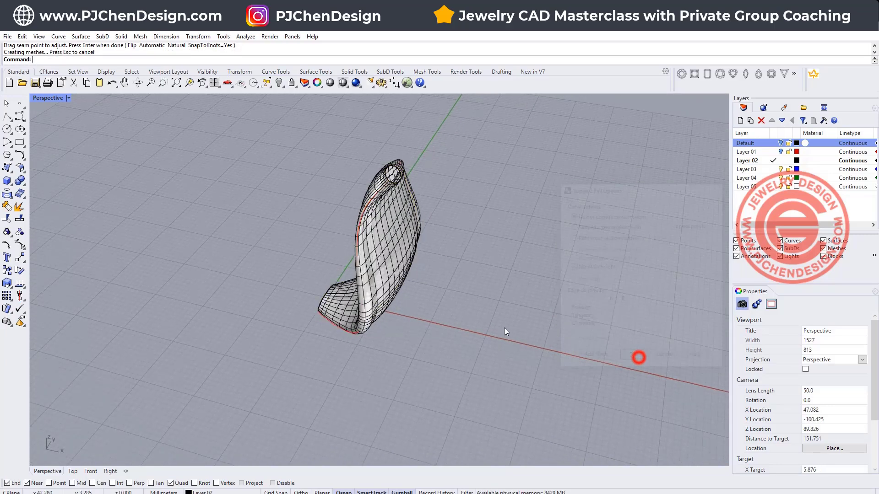
- Polar array the swept petal surface in the Top view around the origin, with 4 items filling 360 degrees
right_click_drag(506, 329, 432, 313)
scroll(471, 285, "down", 4)
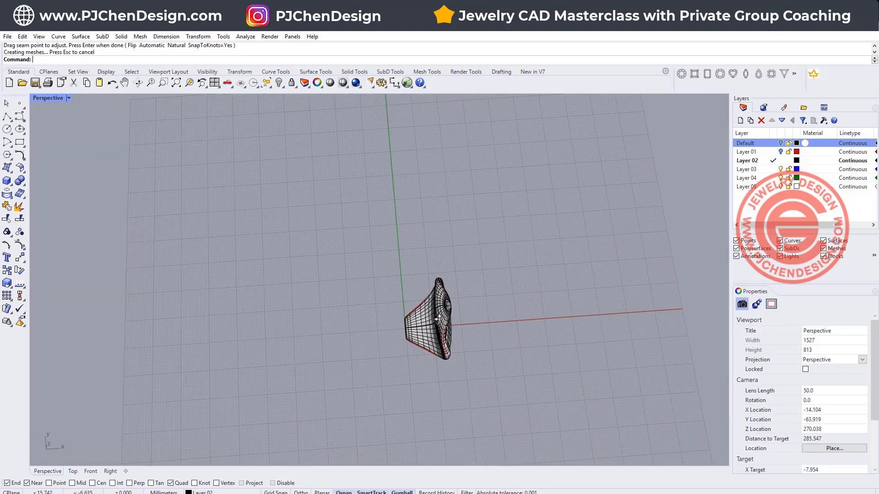
left_click(412, 331)
left_click(45, 100)
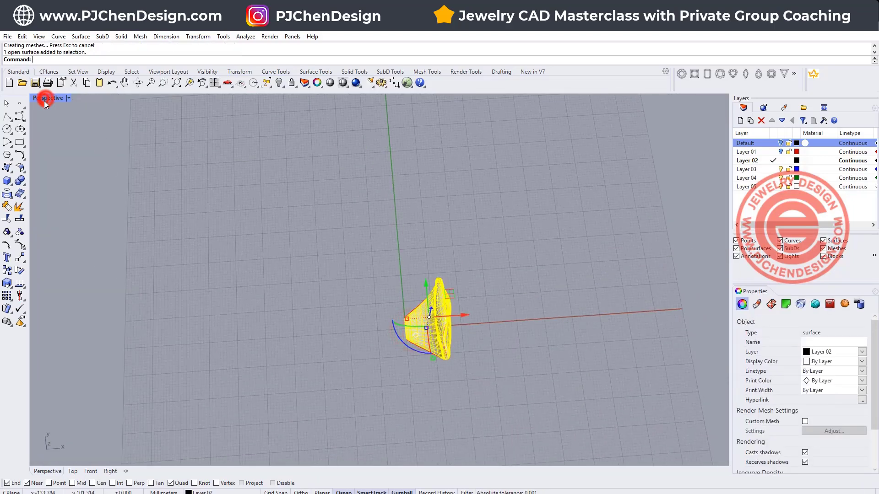
double_click(45, 99)
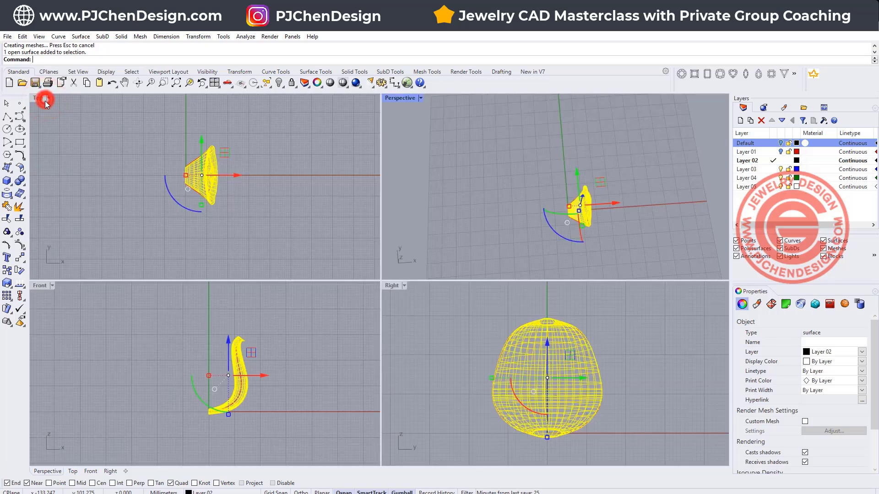
left_click(8, 309)
type("0")
key("Return")
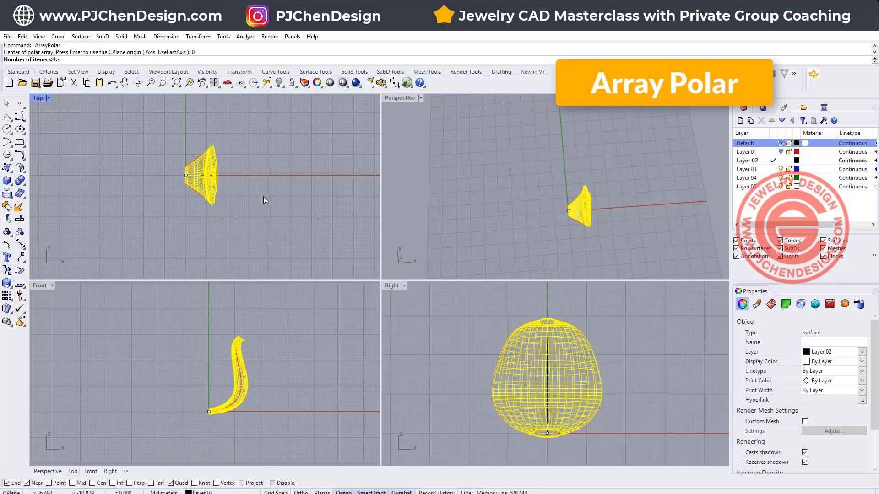
key("Return")
key("Return")
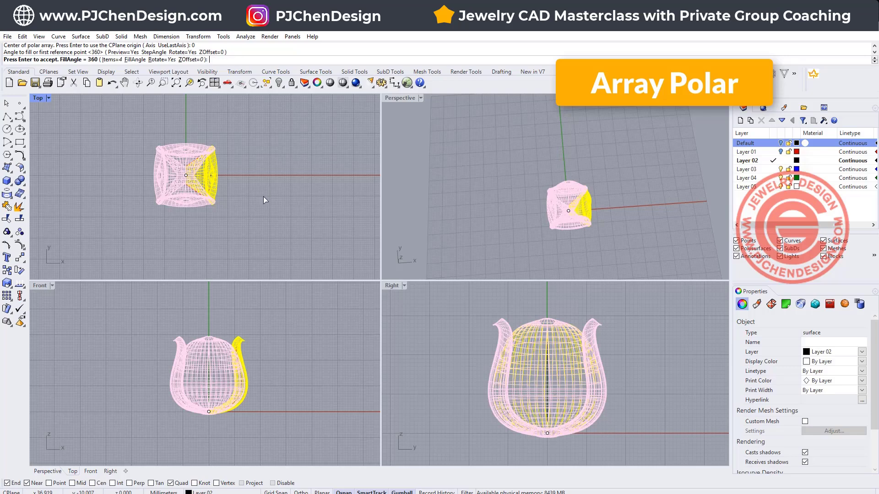
key("Return")
left_click(294, 253)
- Show the hidden objects and maximize the Perspective view with both four-petal forms in view
right_click_drag(567, 232, 568, 162)
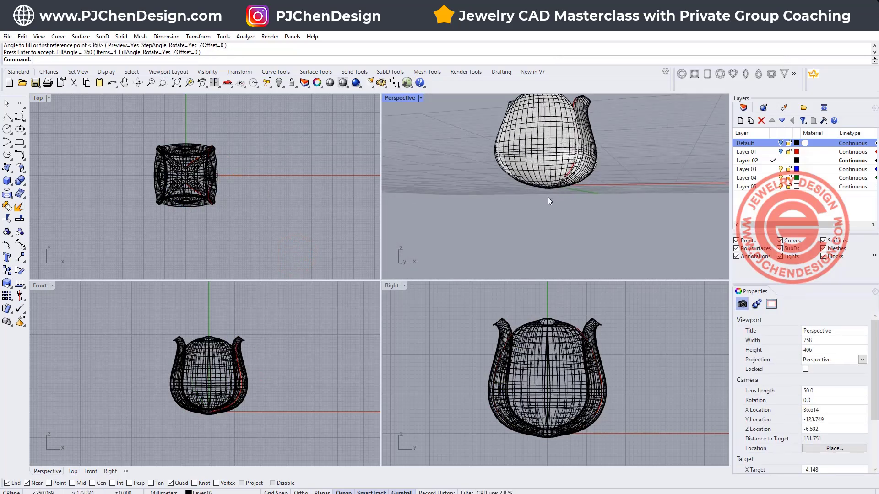
right_click_drag(486, 191, 536, 211)
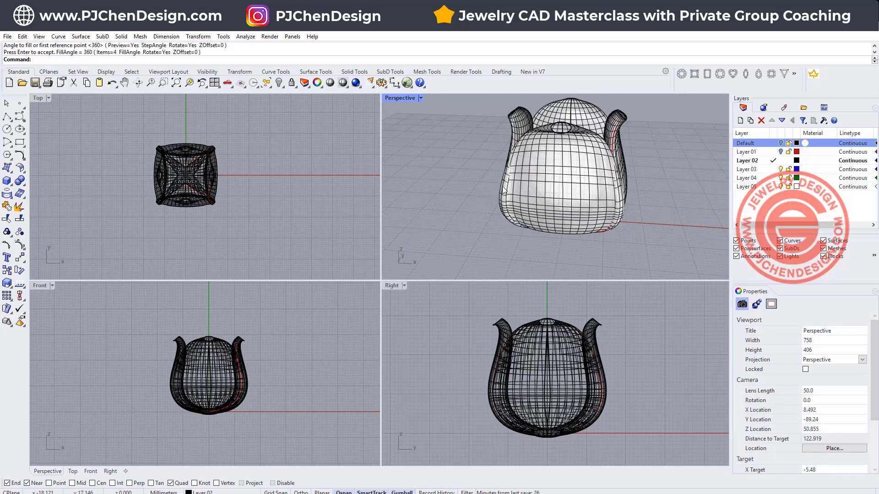
scroll(168, 180, "down", 2)
left_click(282, 83)
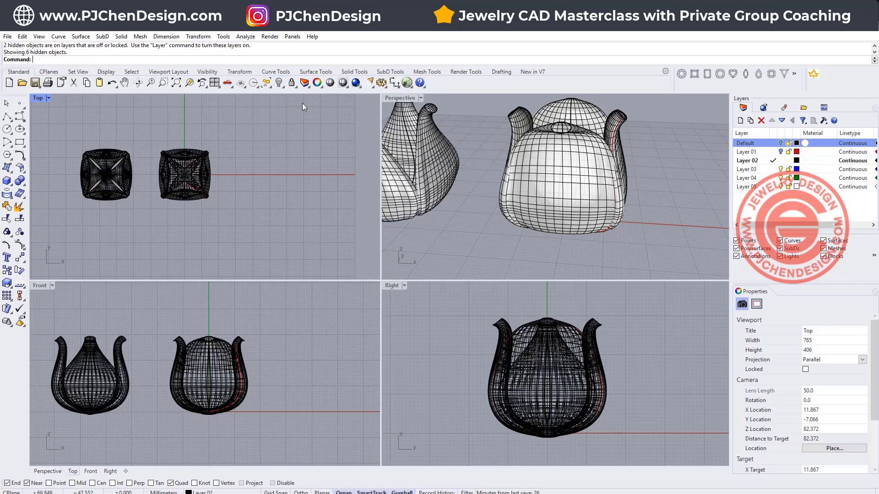
double_click(398, 98)
scroll(404, 241, "down", 3)
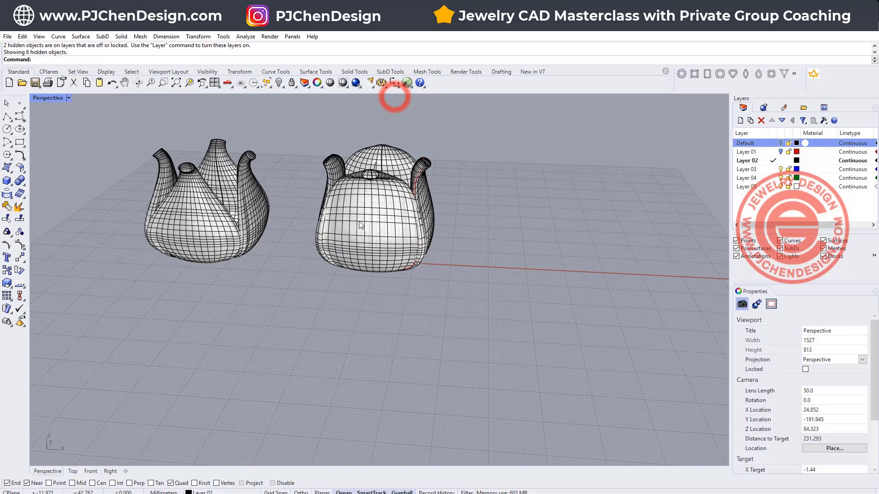
right_click_drag(404, 242, 346, 249)
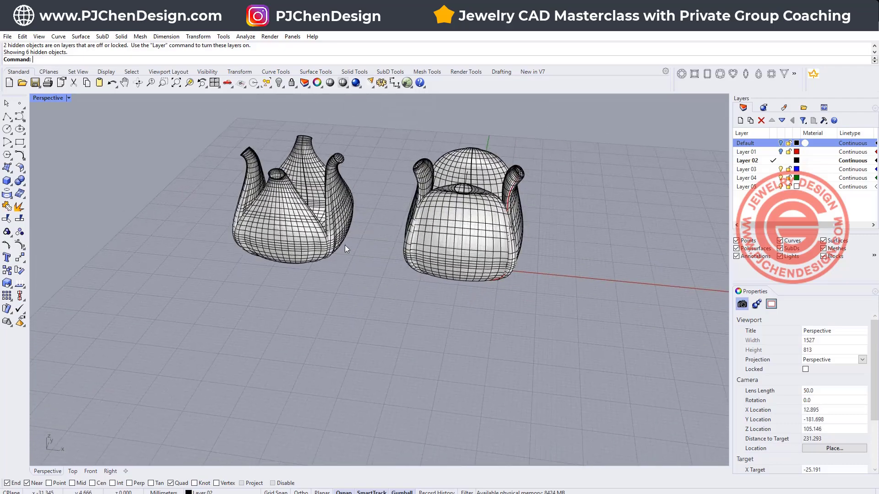
- Compare the petal shapes of the two four-petal forms from several angles, from the side and from above
left_click(305, 245)
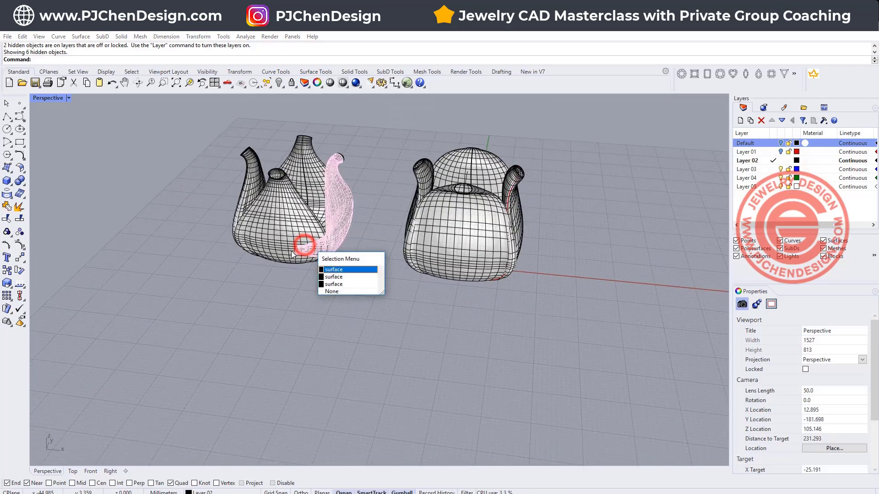
left_click(273, 293)
left_click(522, 223)
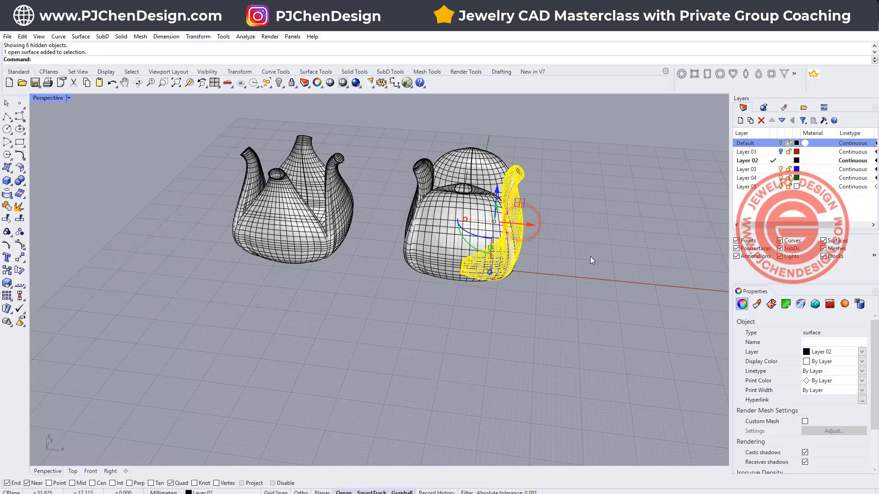
left_click(592, 257)
mouse_move(592, 255)
right_mouse_down()
mouse_move(437, 237)
mouse_move(590, 245)
mouse_move(591, 254)
right_mouse_up()
scroll(501, 197, "up", 4)
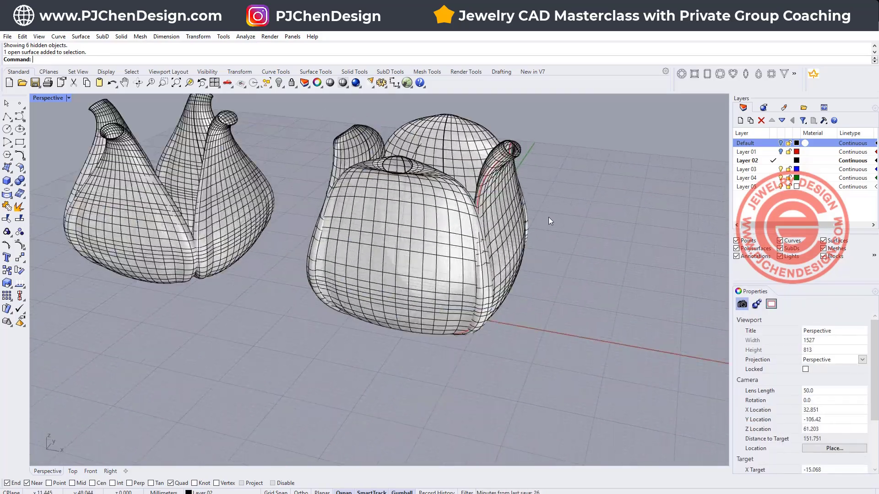
right_click_drag(549, 218, 512, 308)
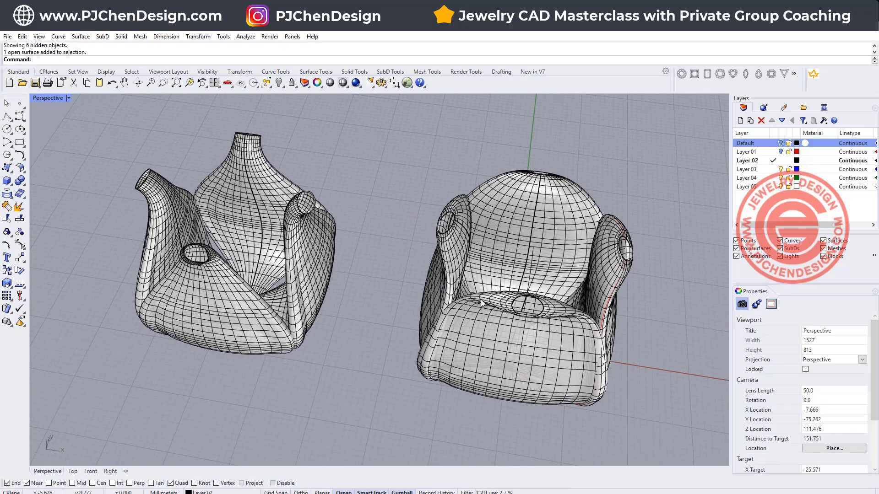
right_click_drag(517, 345, 531, 344)
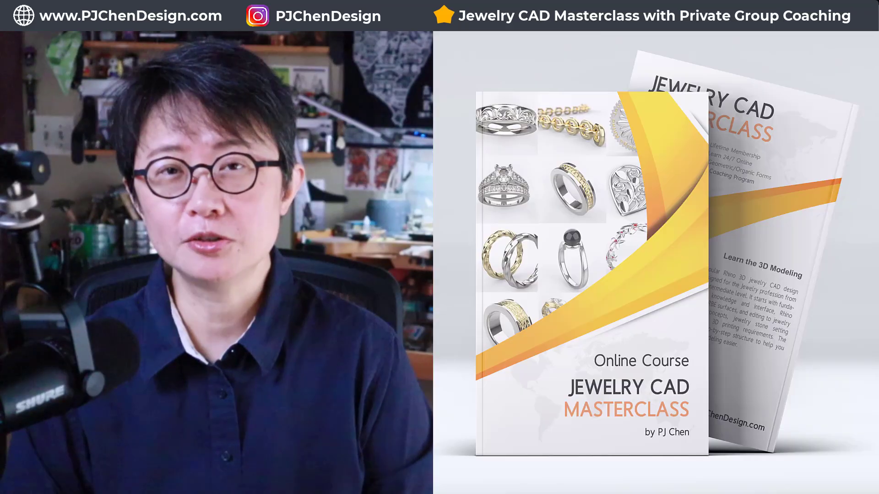